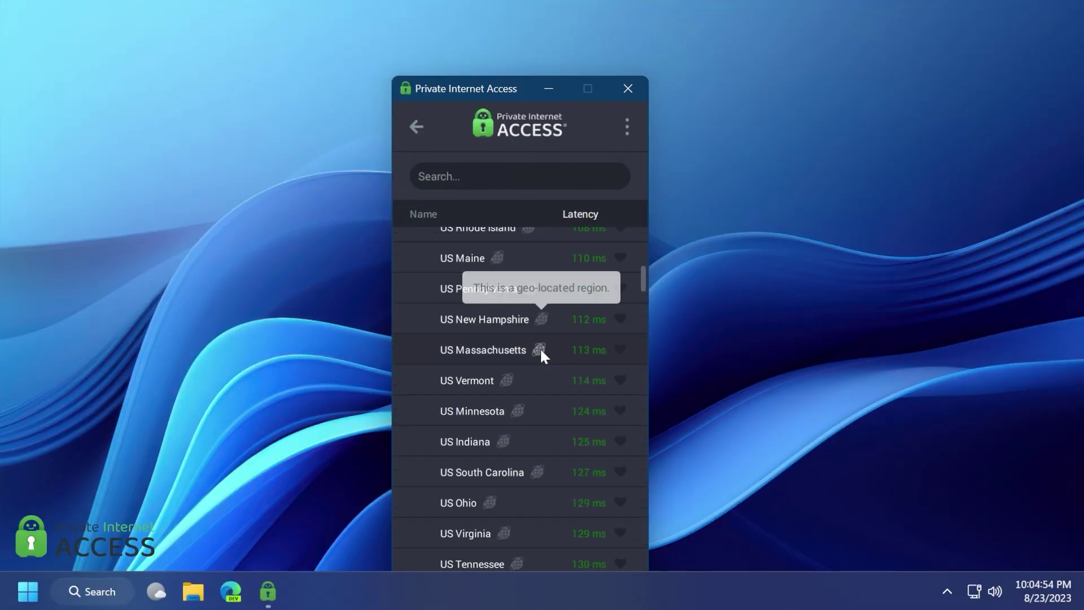
scroll(540, 353, "down", 3)
Step: Scroll the region list to the US states and connect Private Internet Access to US Ohio
scroll(526, 424, "up", 3)
left_click(511, 479)
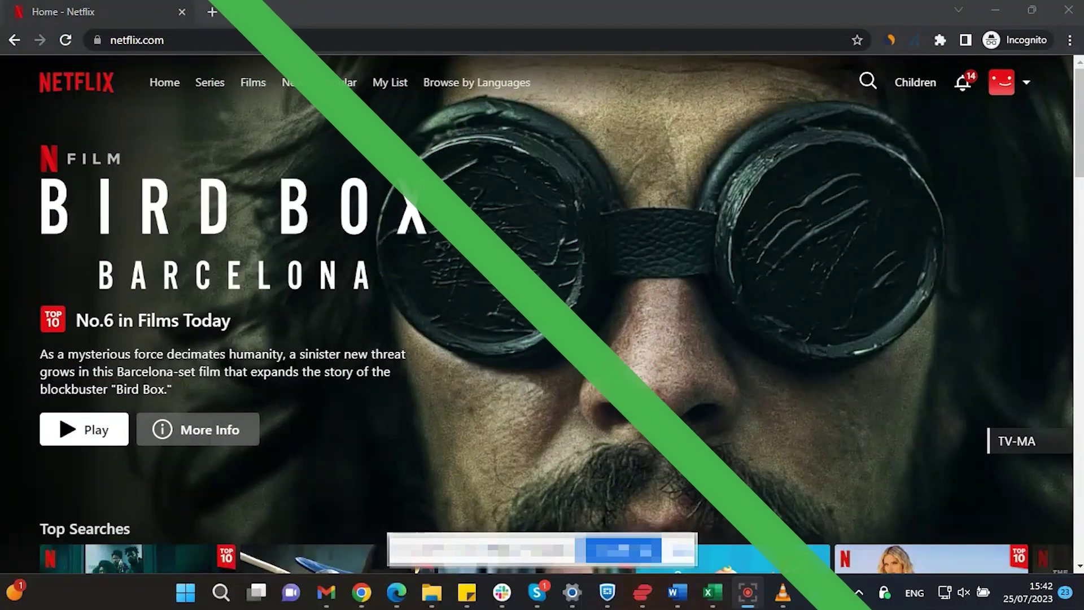
Step: Search Netflix for 'star trek', switch the VPN to UK London-Streaming, and reload the results
left_click(868, 82)
type("star trek")
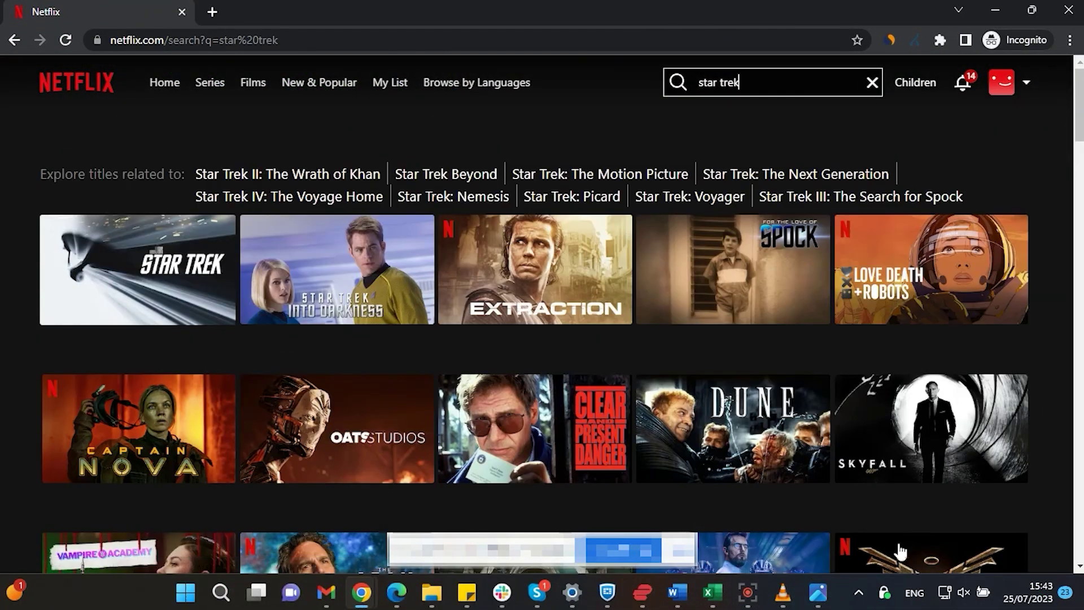
left_click(885, 592)
left_click(864, 511)
left_click(871, 70)
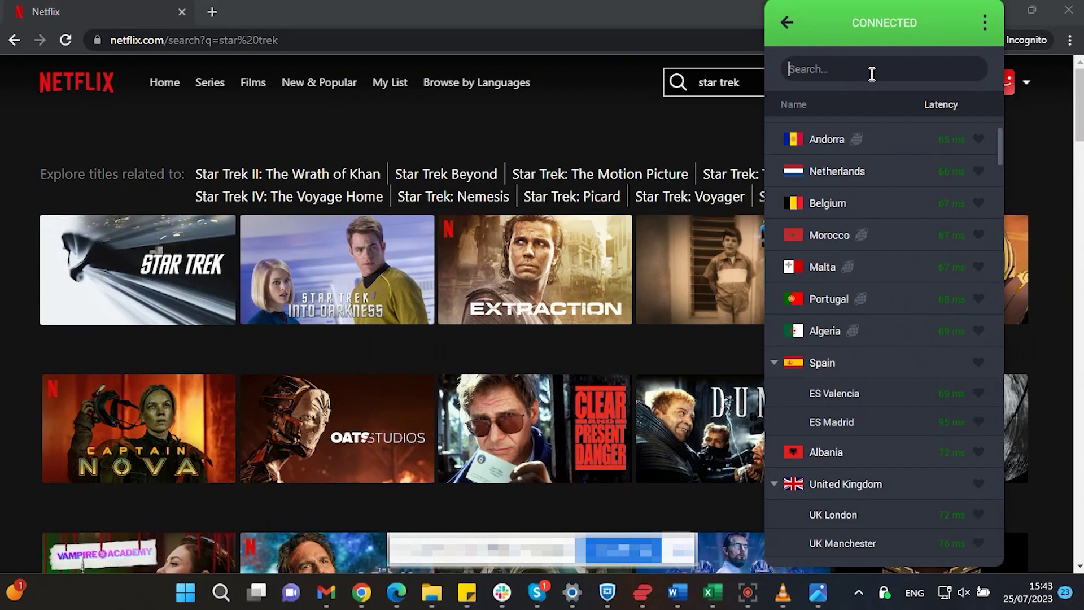
type("strea")
left_click(874, 131)
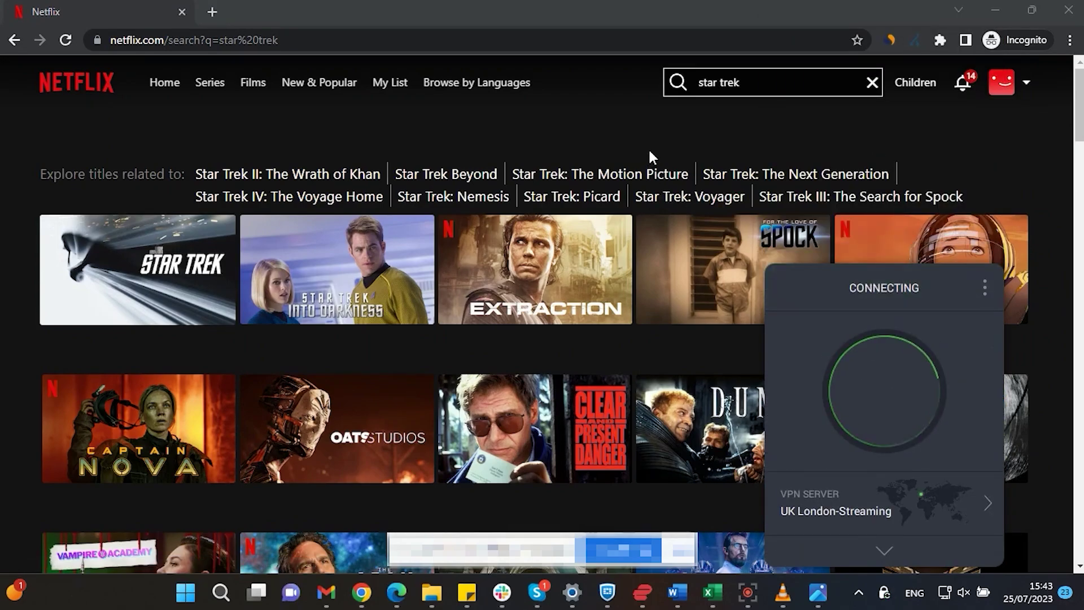
left_click(65, 40)
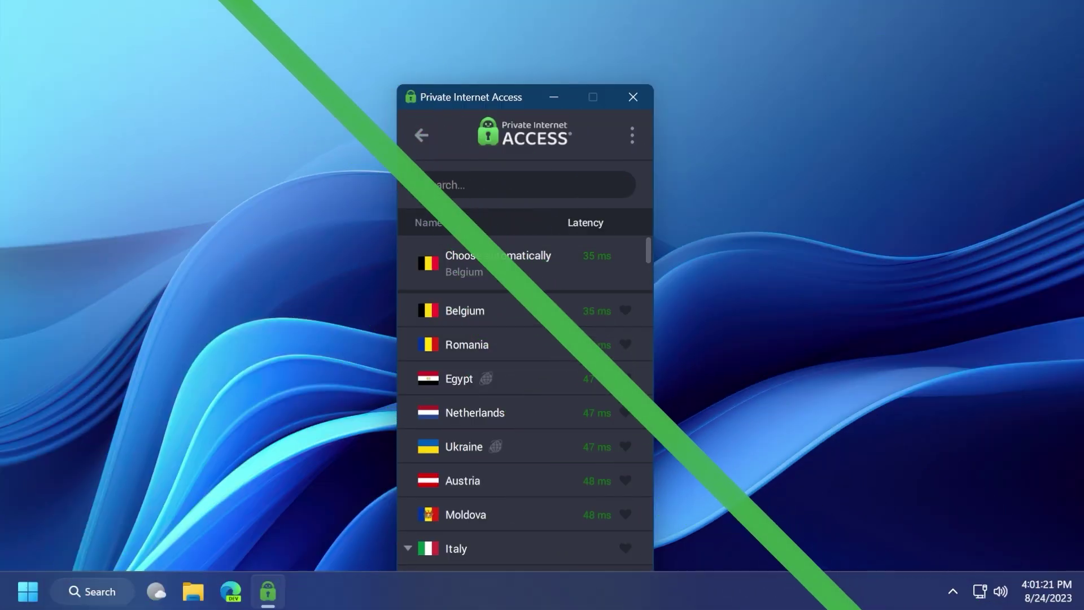
Step: Filter the VPN server list by 'canada' and connect to CA Ontario
left_click(472, 189)
type("canada")
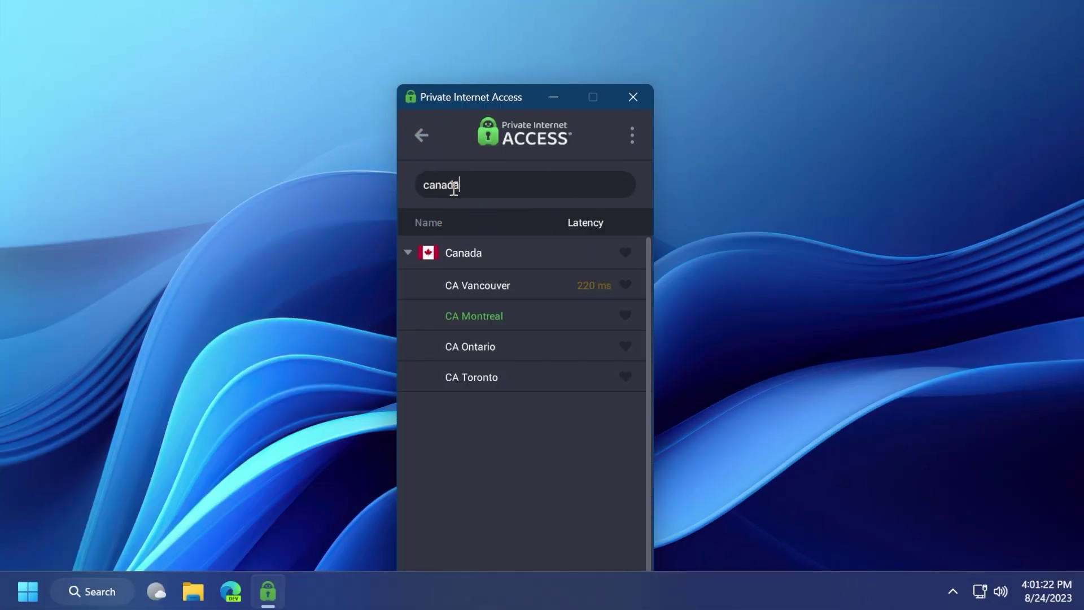
left_click(476, 346)
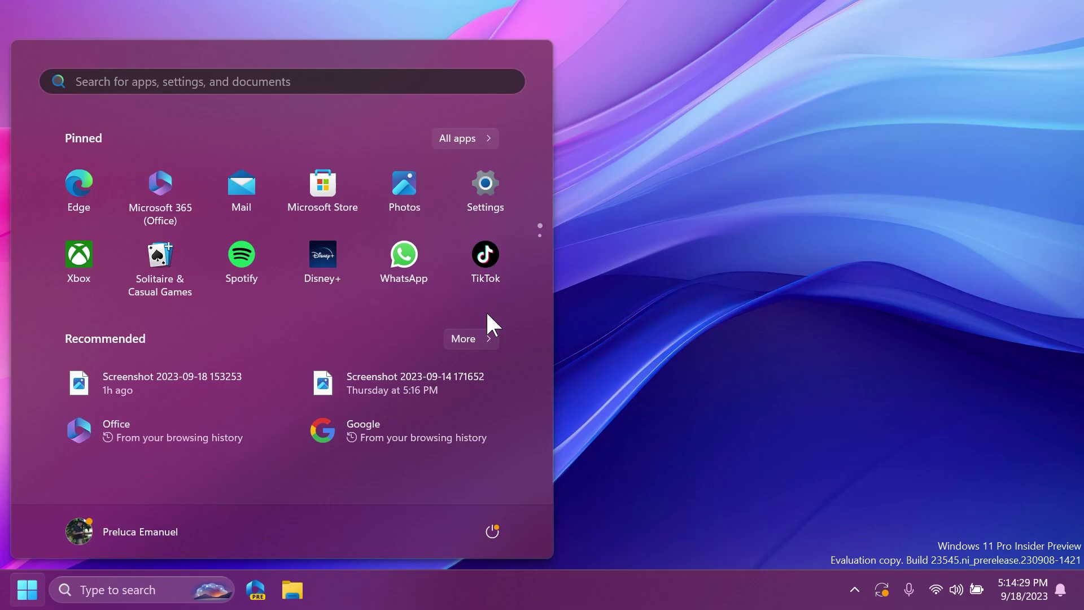
Step: Launch Microsoft Store from Start search by typing 'store'
type("store")
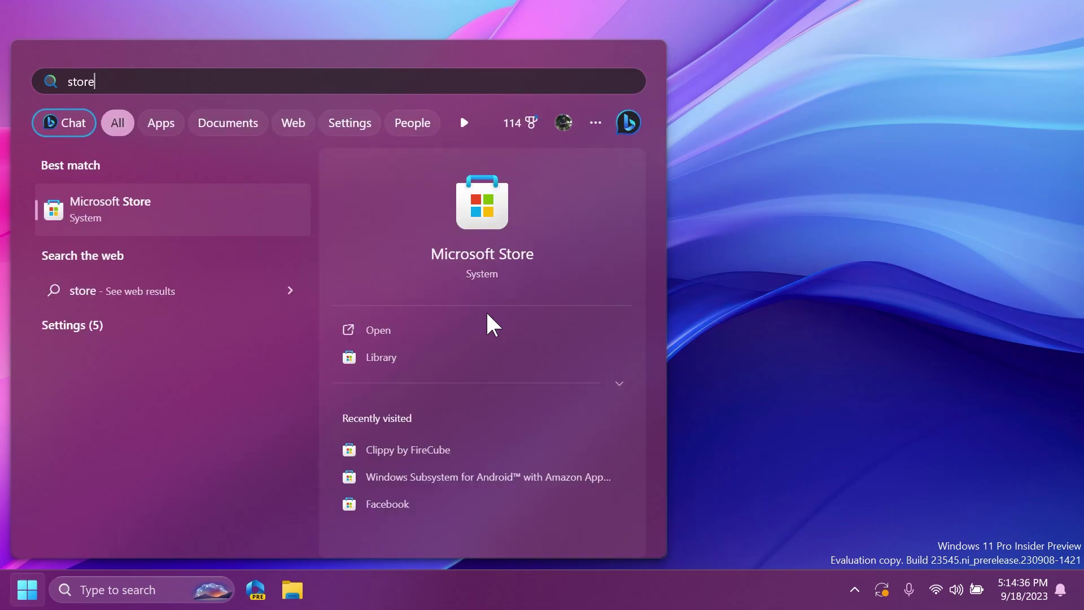
key("Return")
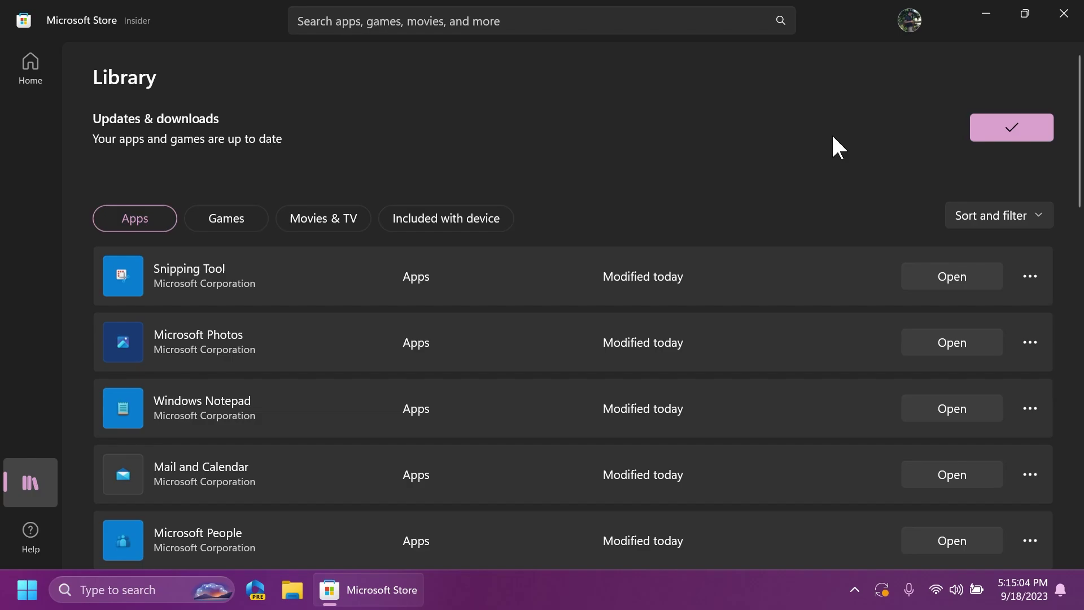
Step: Close Microsoft Store, then launch Notepad and enlarge its window
left_click(1064, 13)
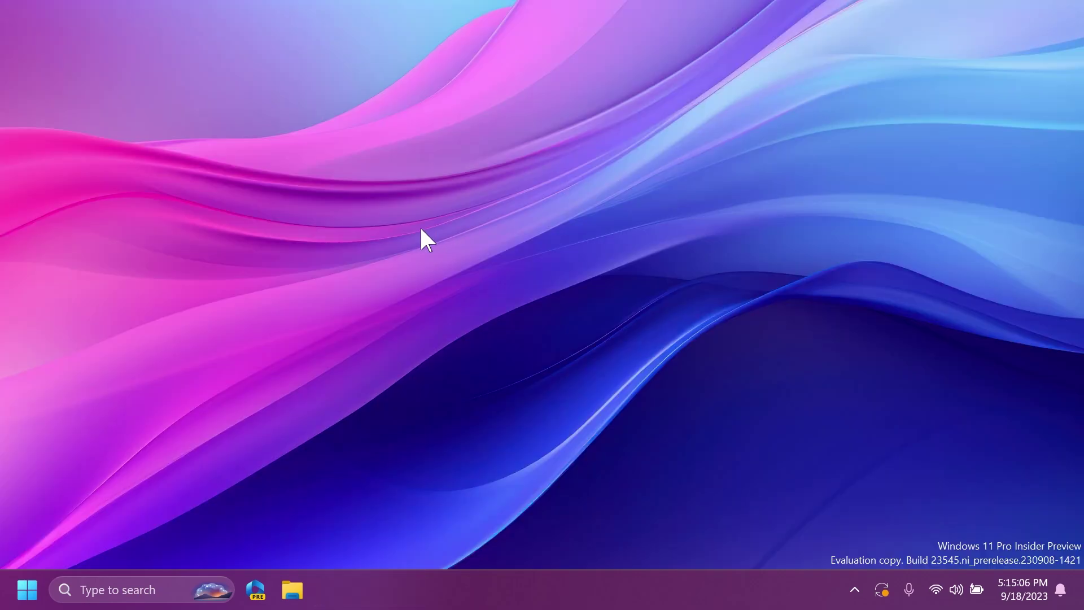
key("super")
type("note")
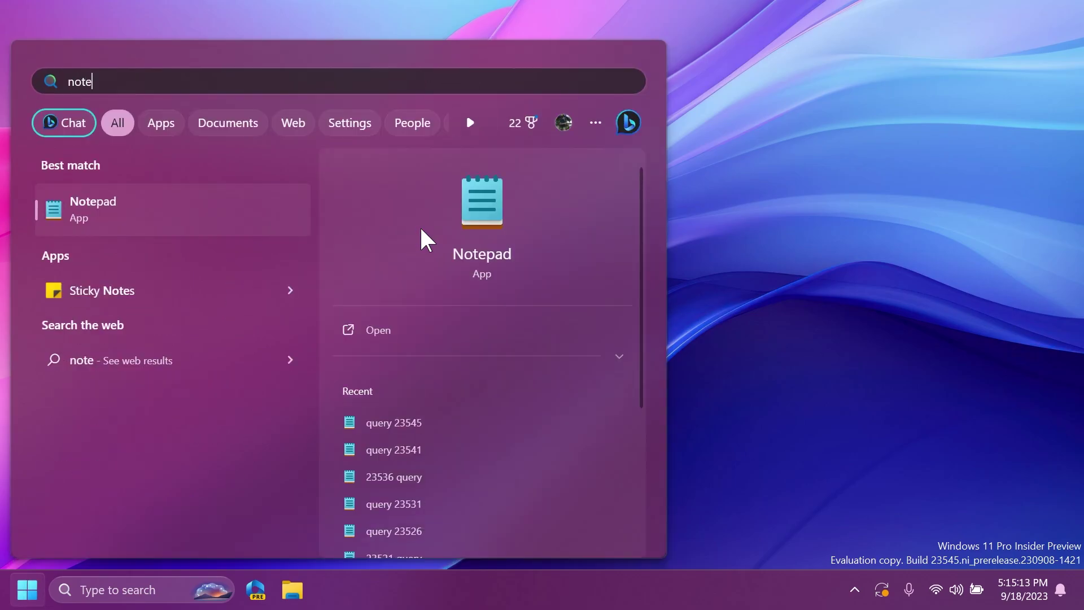
key("Return")
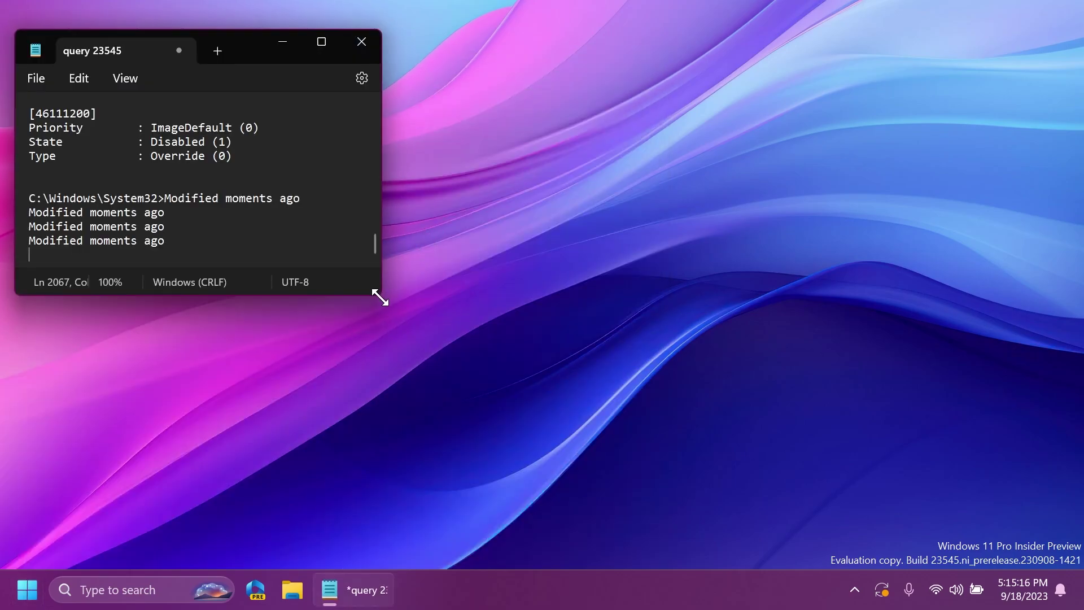
left_click_drag(378, 295, 534, 491)
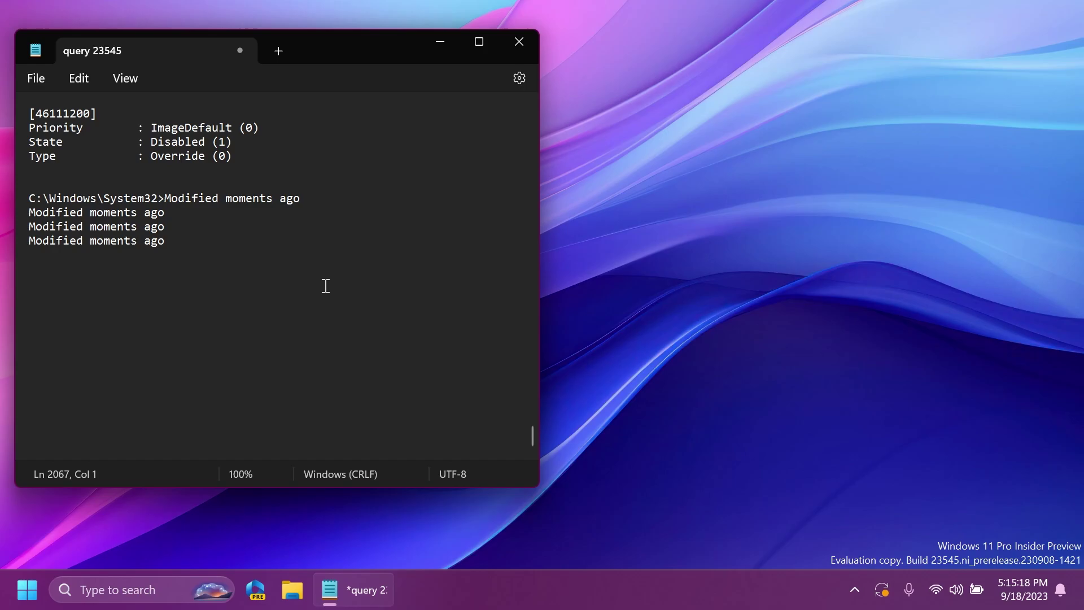
scroll(324, 286, "up", 7)
scroll(326, 286, "down", 3)
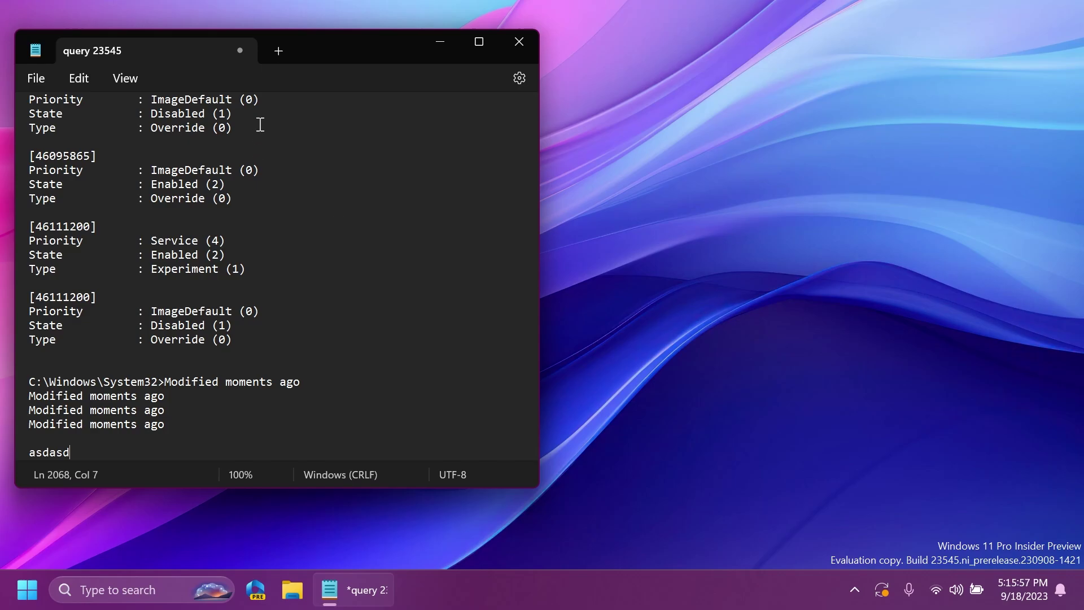
Step: Add a new Notepad tab containing 'asdasdasdasasdajsdasjnd', then return to the query 23545 tab
left_click(276, 48)
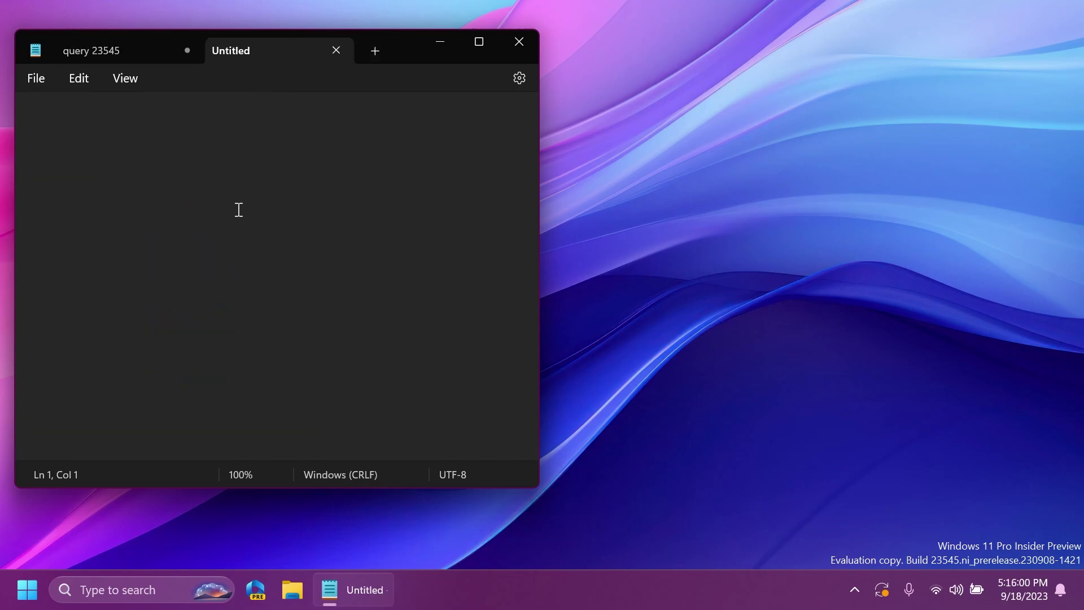
type("asdasdasdasasdajsdasjnd")
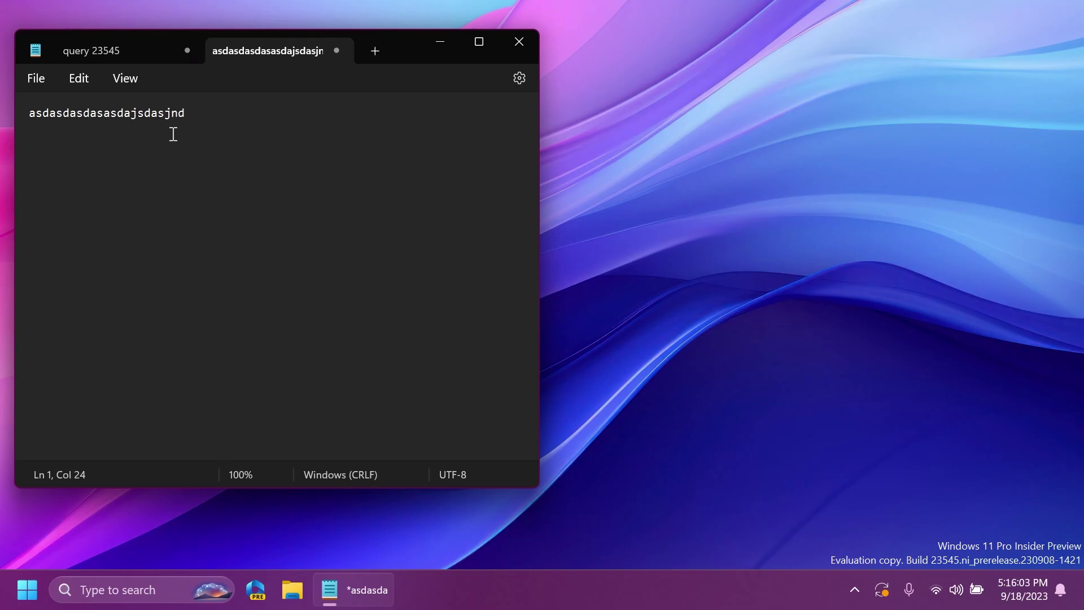
left_click(142, 50)
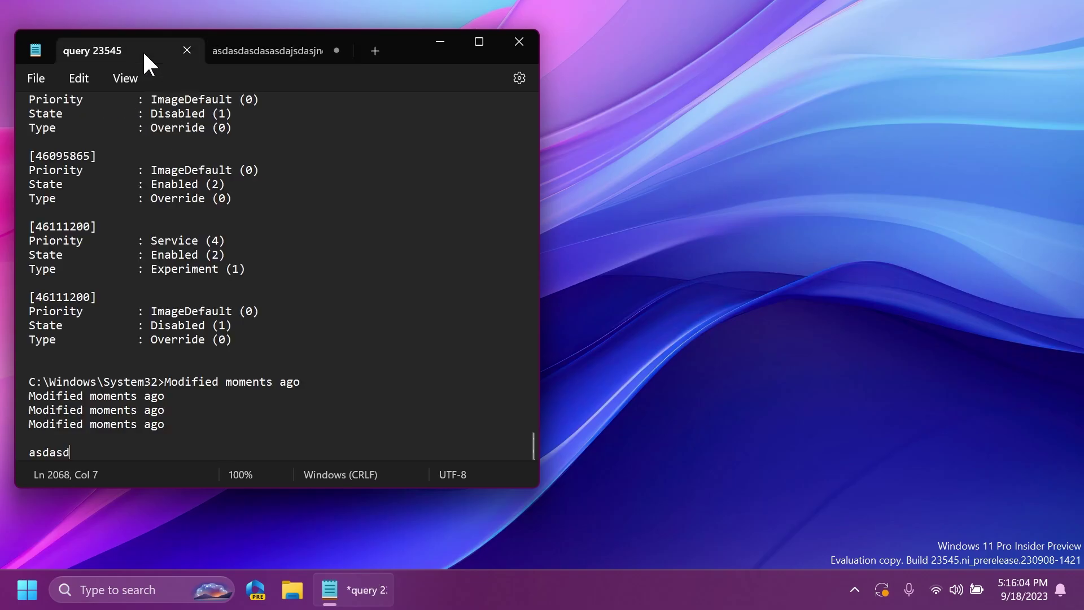
Step: Close and relaunch Notepad, confirming the unsaved new tab was restored
left_click(517, 39)
key("super")
type("note")
key("Return")
left_click(265, 52)
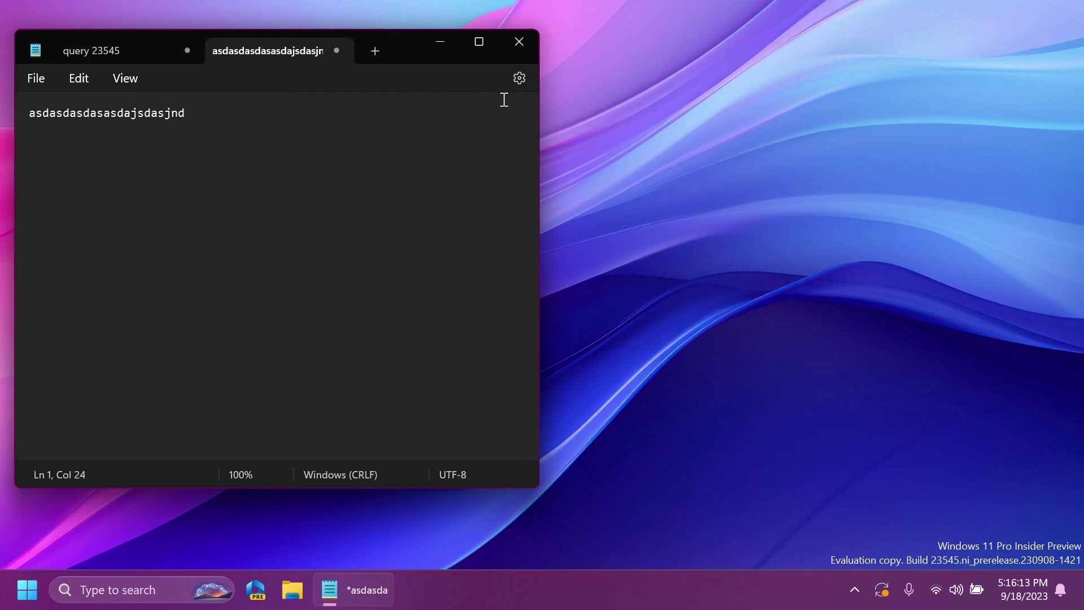
Step: Check Notepad's 'When Notepad starts' setting, then return to the editor
left_click(521, 77)
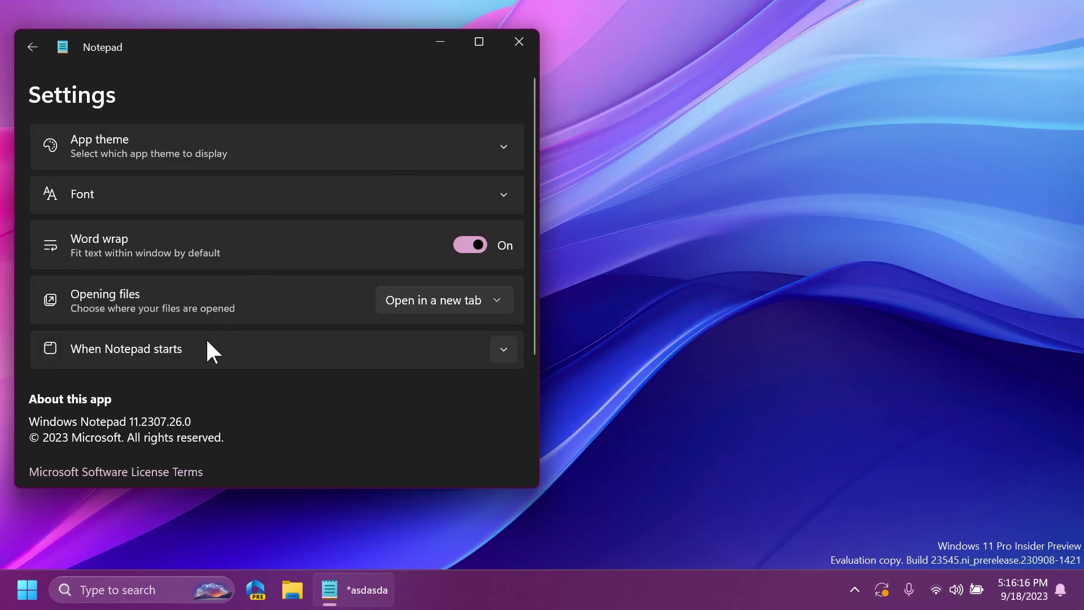
left_click(206, 341)
scroll(206, 342, "down", 2)
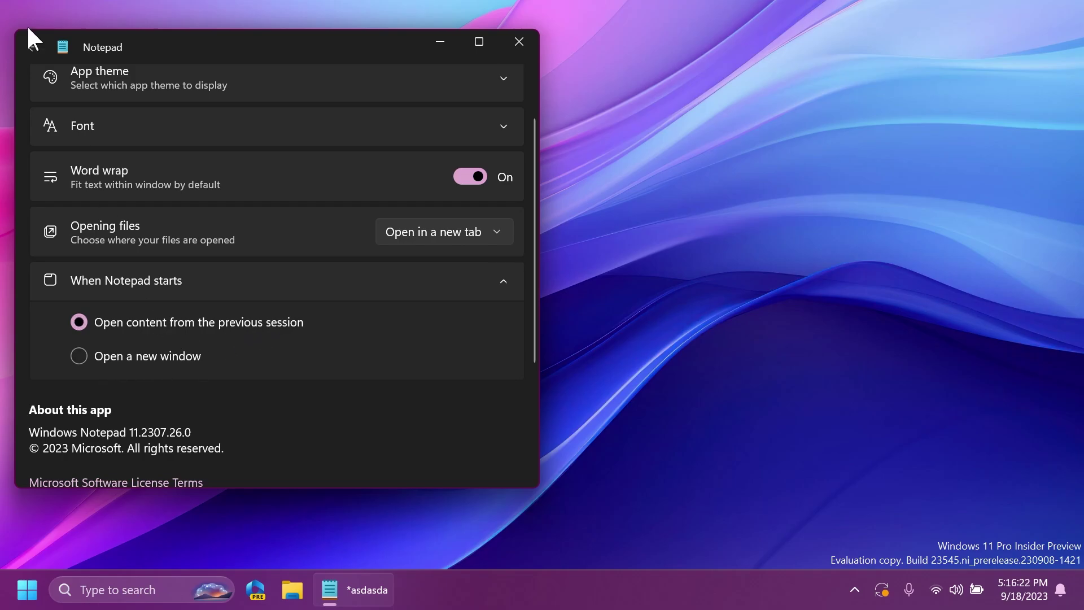
left_click(23, 45)
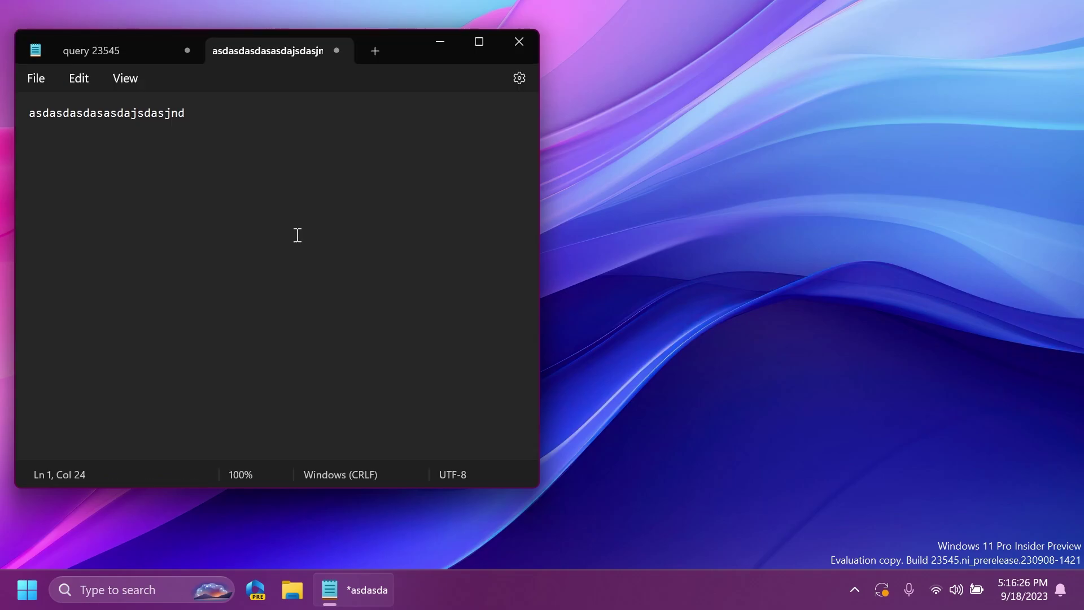
Step: Select the query 23545 tab, close Notepad, and open the Start menu
left_click(128, 49)
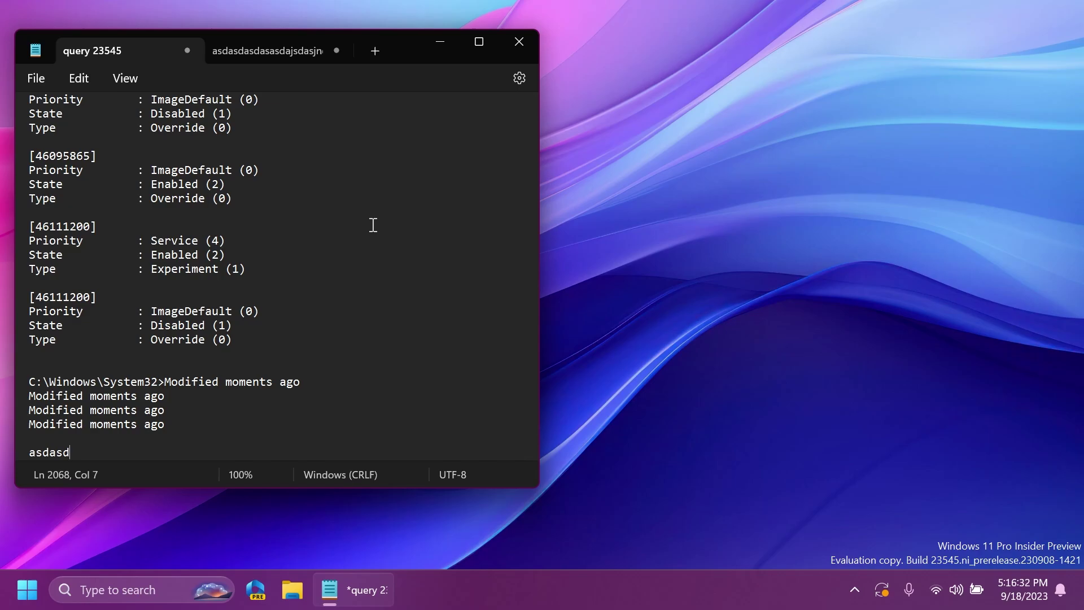
left_click(518, 45)
key("super")
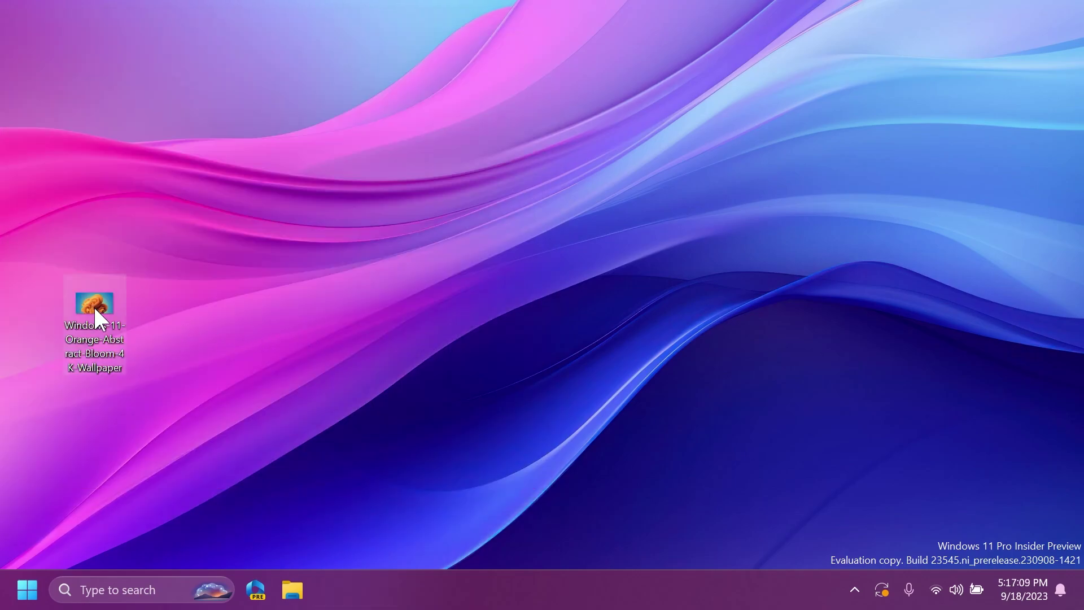
Step: Open the orange bloom wallpaper in Paint, fit it to the window, and remove its background
mouse_move(95, 309)
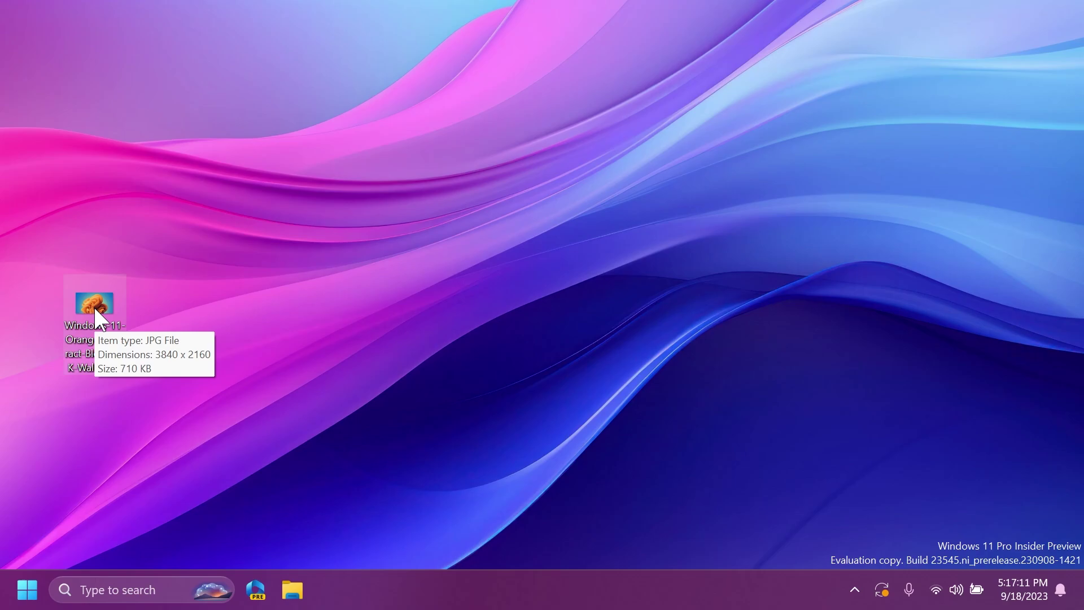
right_click(95, 309)
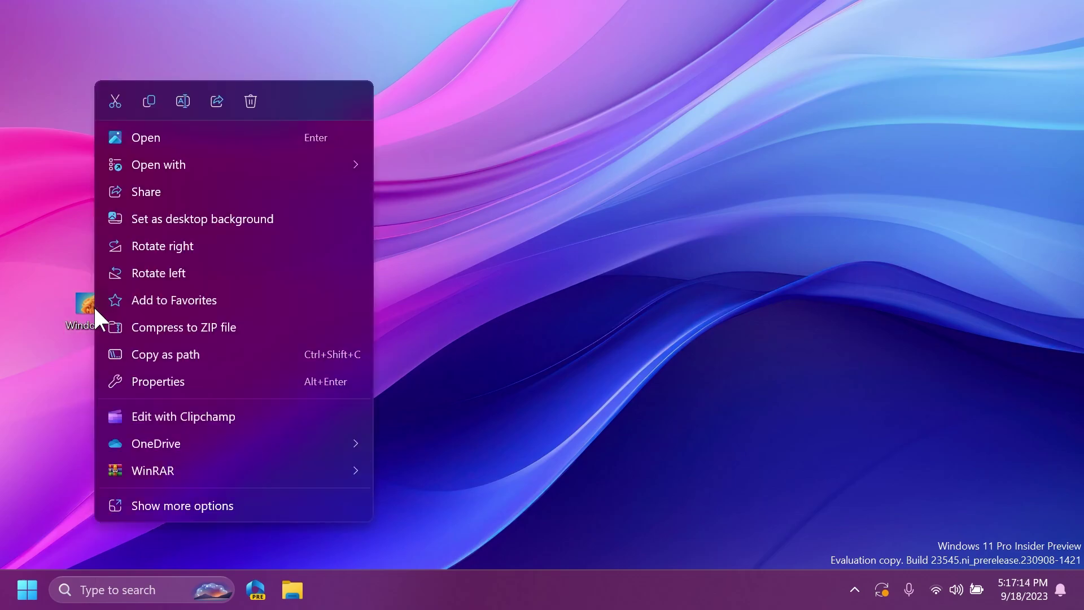
mouse_move(307, 164)
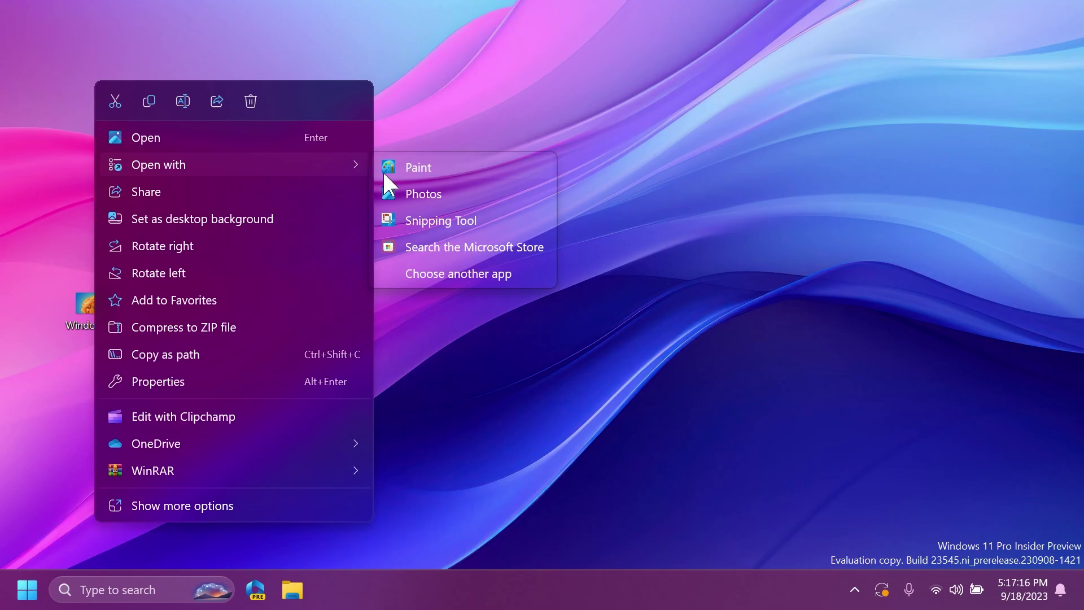
left_click(382, 169)
left_click(687, 521)
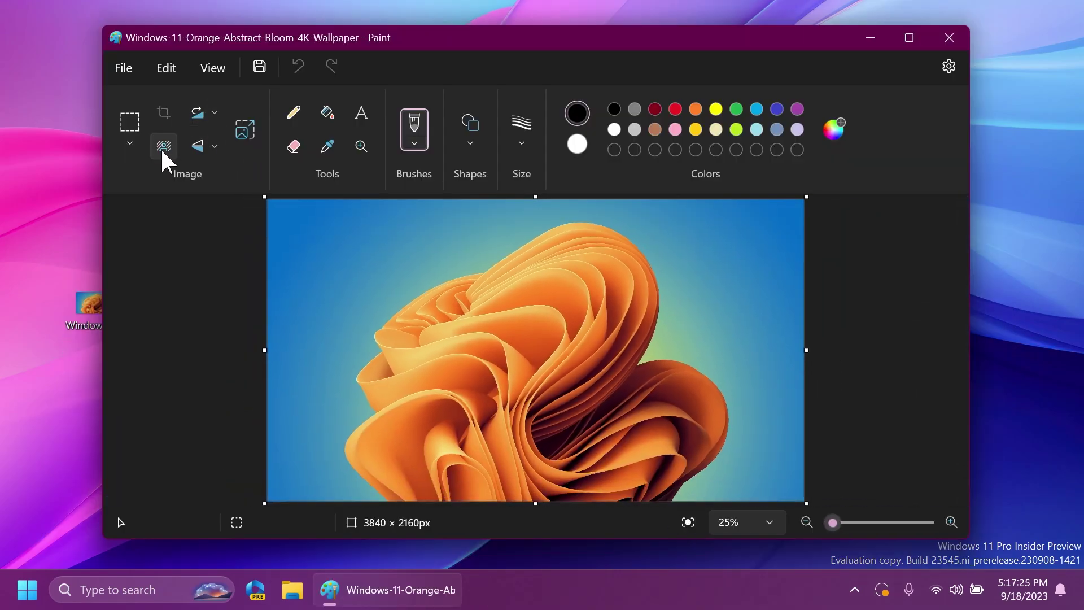
left_click(162, 149)
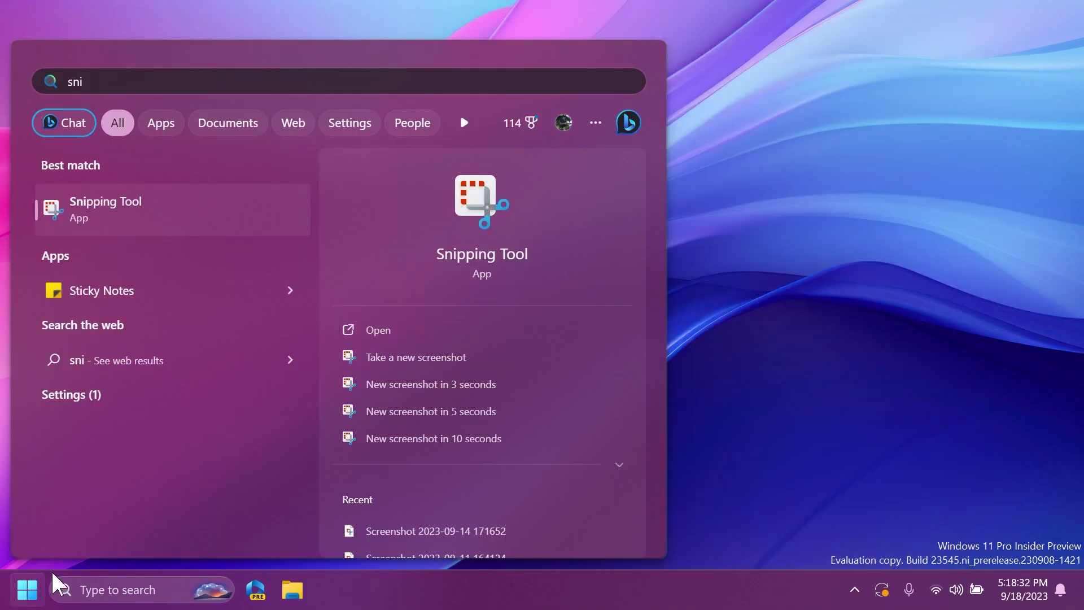
Step: Launch Snipping Tool, move its window lower, and open the Settings app
key("Return")
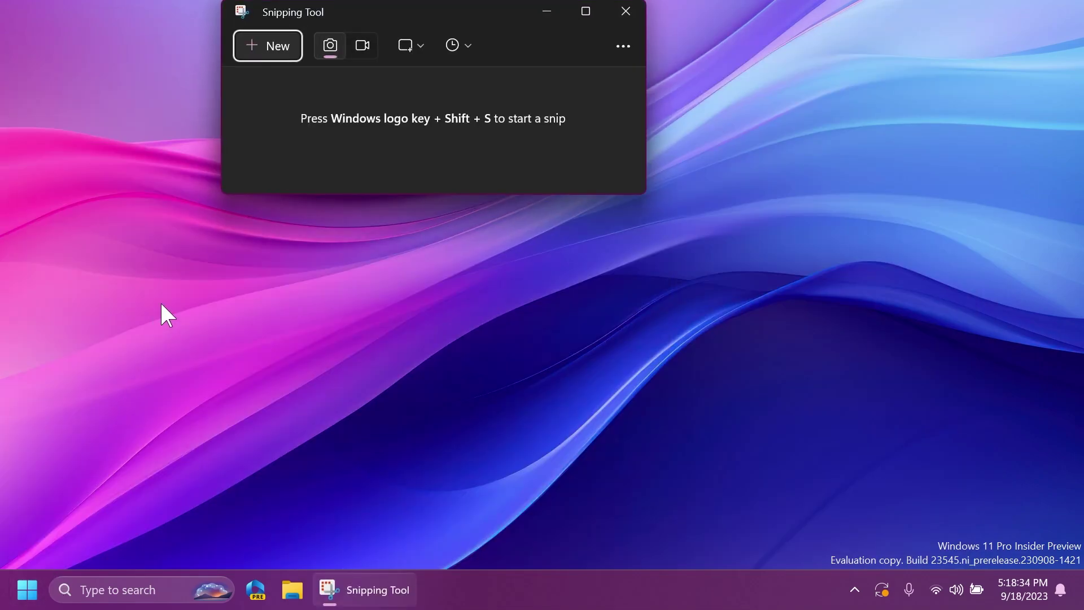
left_click_drag(455, 11, 451, 146)
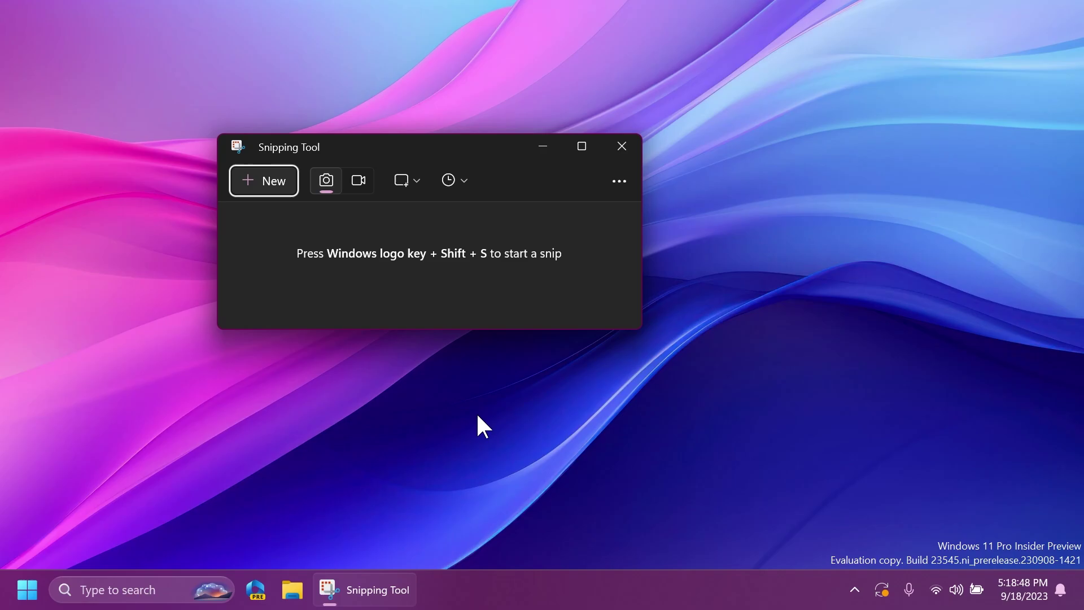
key("super")
type("settings")
key("Return")
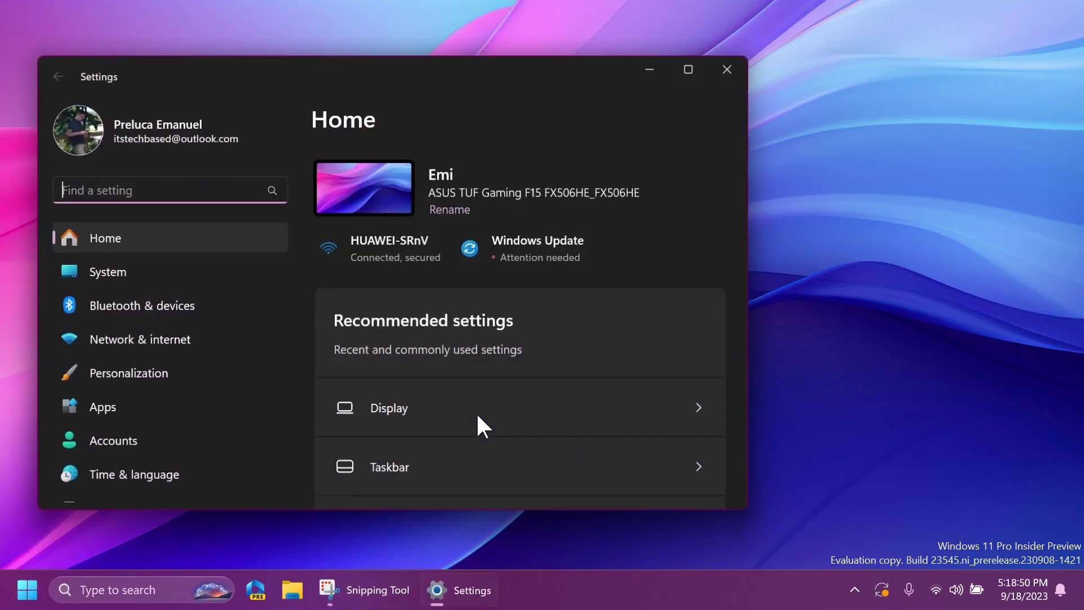
Step: Capture a new rectangular snip of the Settings Home page window
left_click(385, 571)
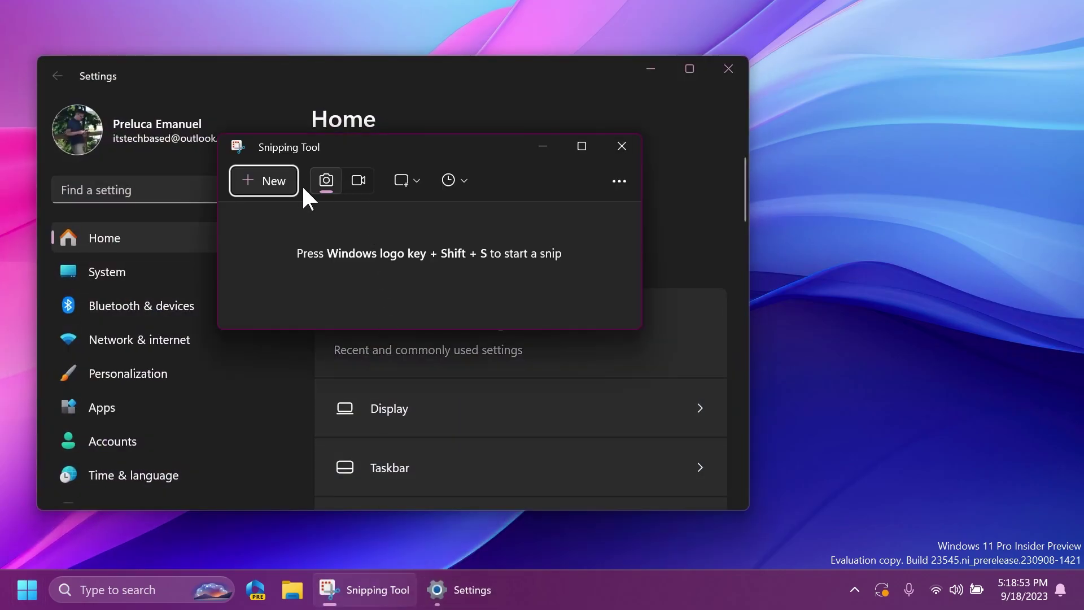
left_click(282, 184)
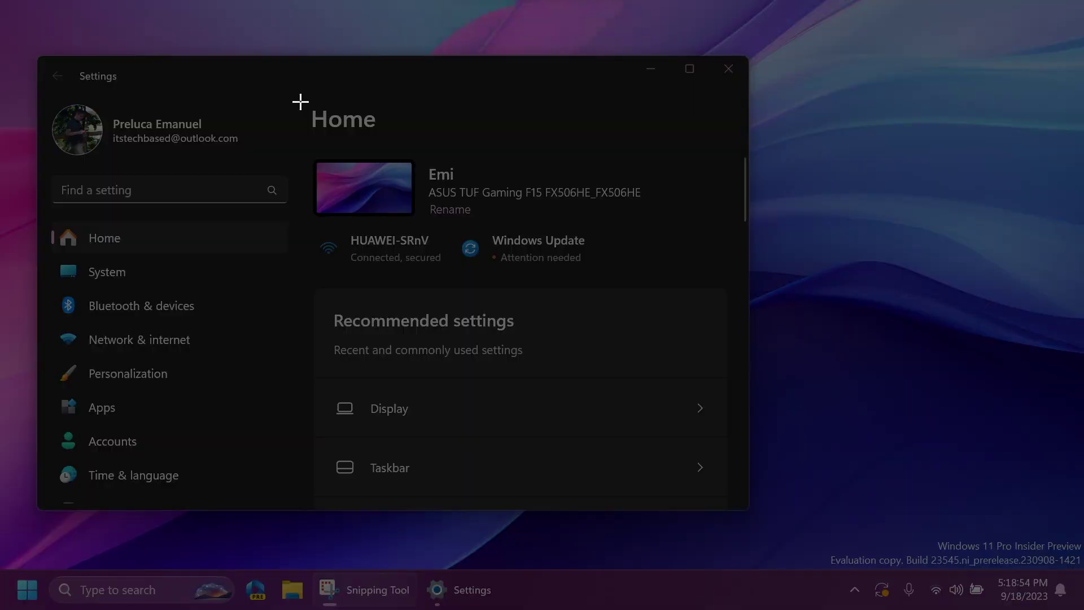
left_click_drag(300, 102, 727, 491)
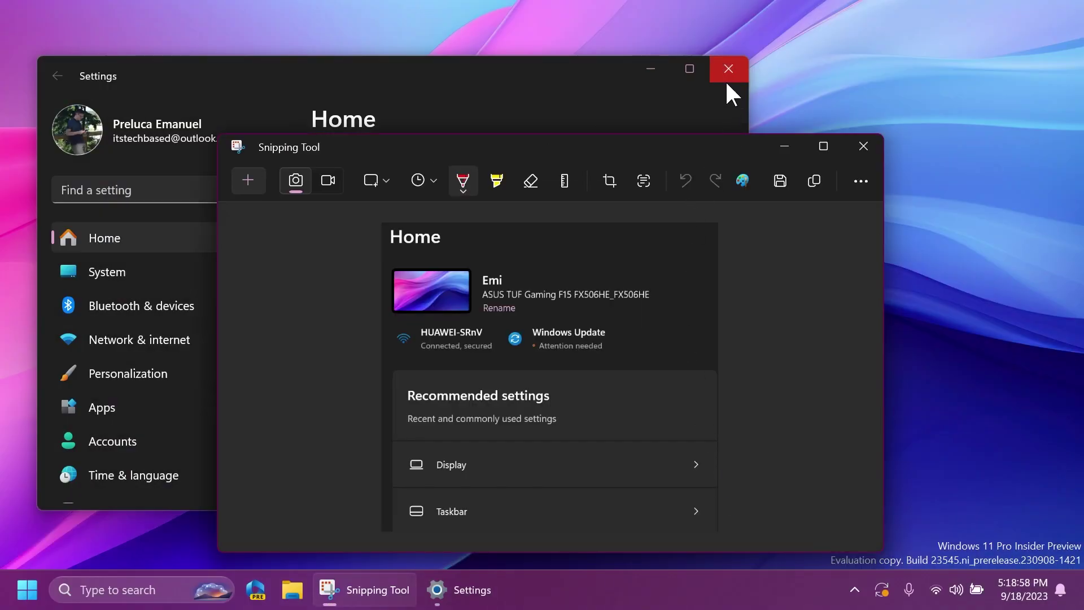
Step: Close Settings, detect the text in the snip, and try Quick redact
left_click(729, 70)
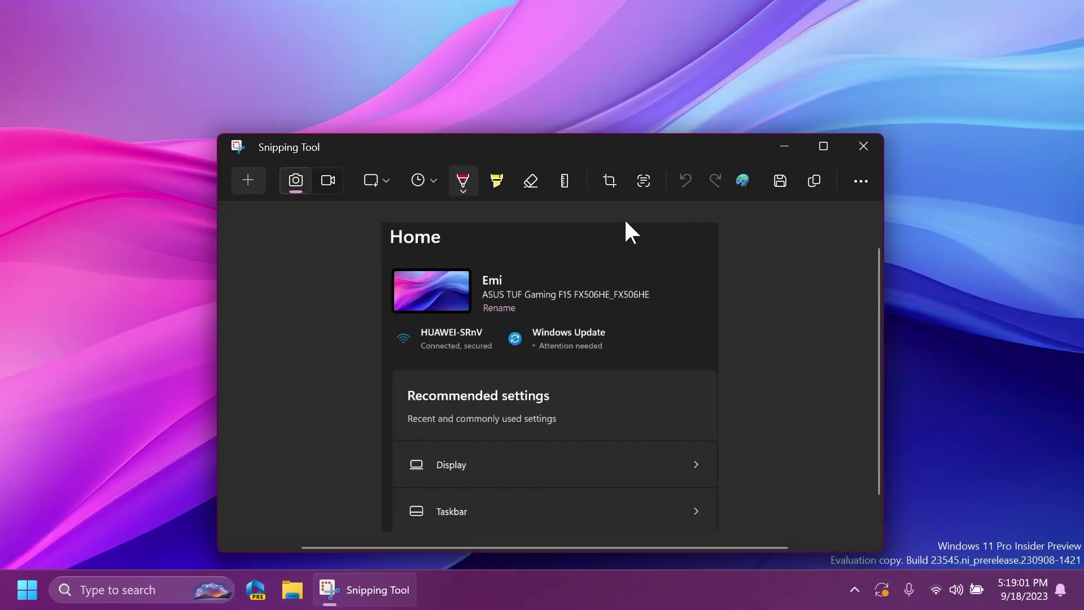
left_click(643, 183)
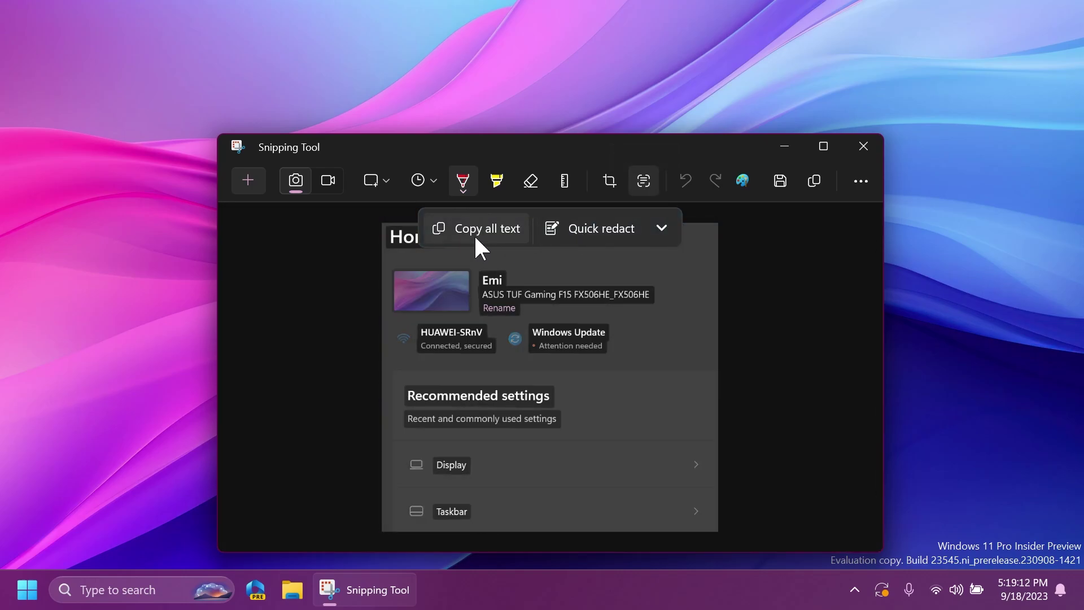
left_click(594, 225)
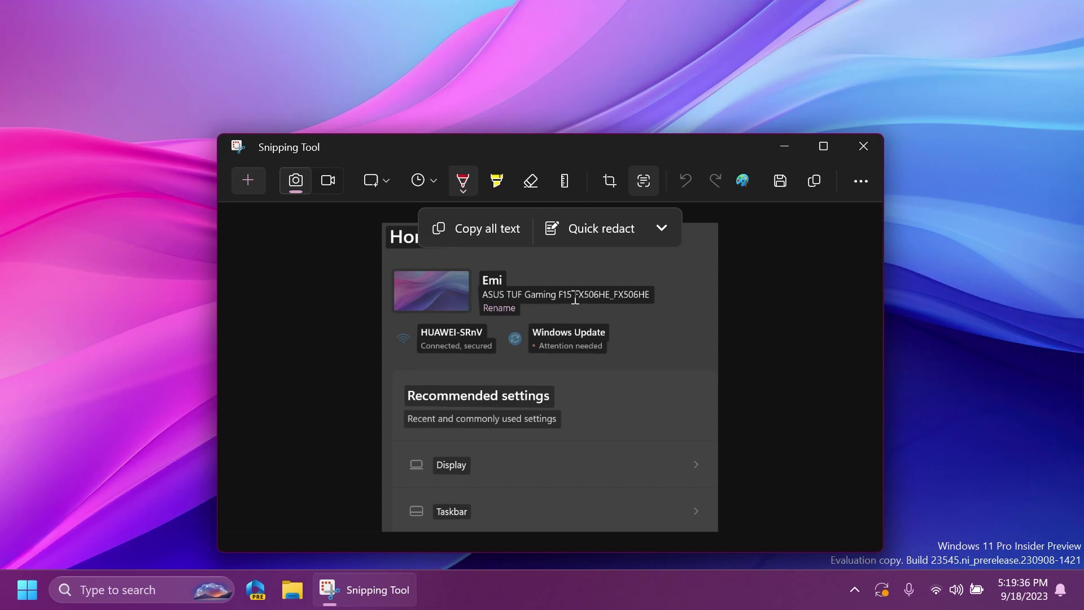
Step: Review the email and phone redaction options, then copy all the snip's text
left_click(660, 228)
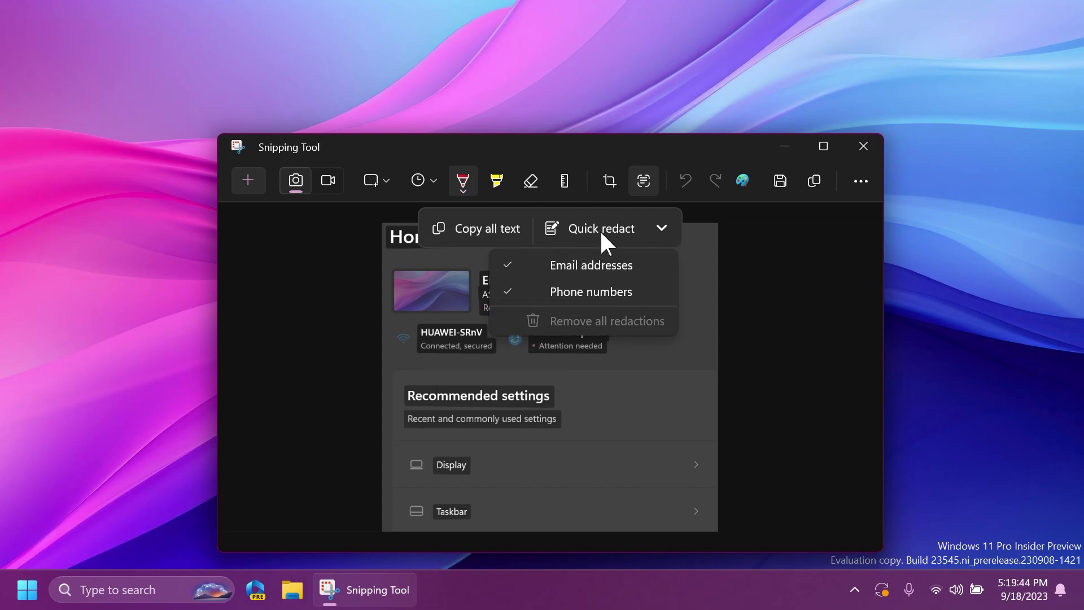
left_click(474, 232)
left_click(476, 228)
Step: Launch Notepad, paste the snip's copied text into a new tab, and close Notepad
key("super")
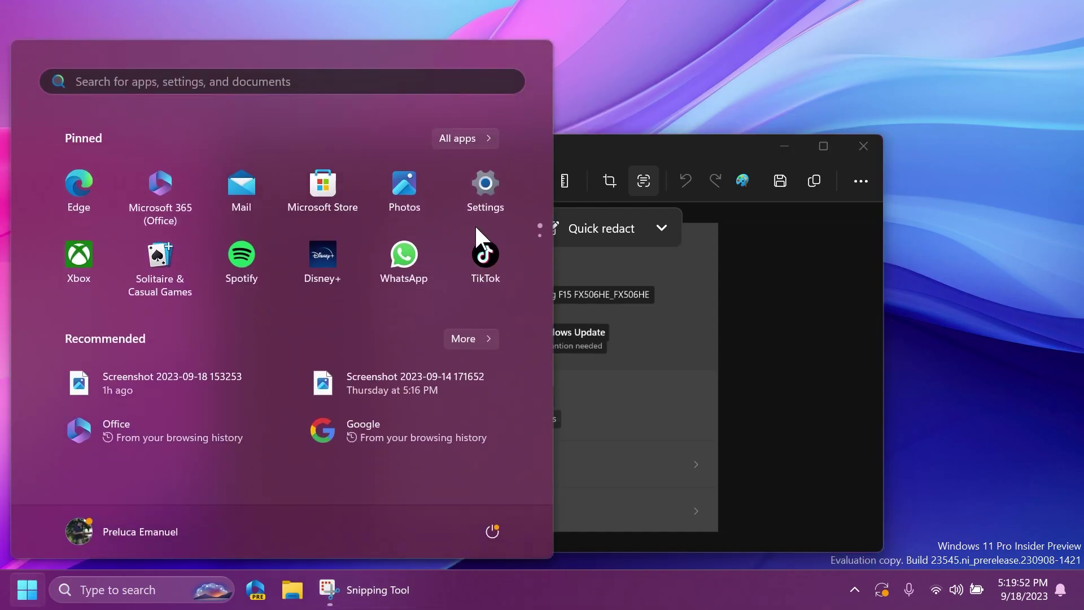
type("note")
key("Return")
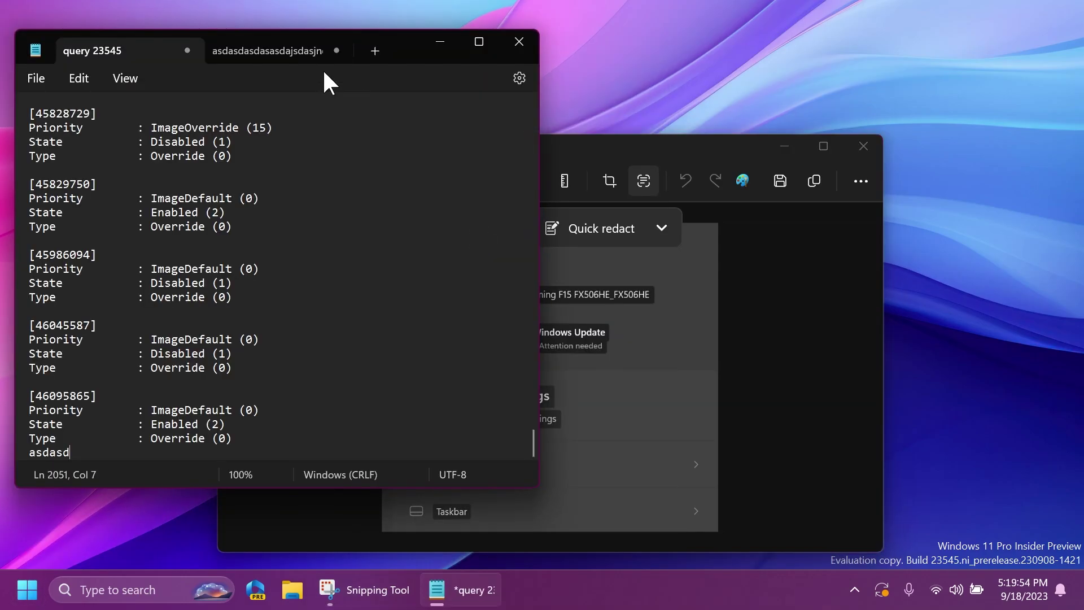
left_click(377, 51)
type("Home Emi ASUS TUF Gaming F15 FX506HE_FX506HE Rename HUAWEI-SRnV Connected, secured Windows Update . Attention needed Recommended settings Recent and commonly used settings Display Taskbar")
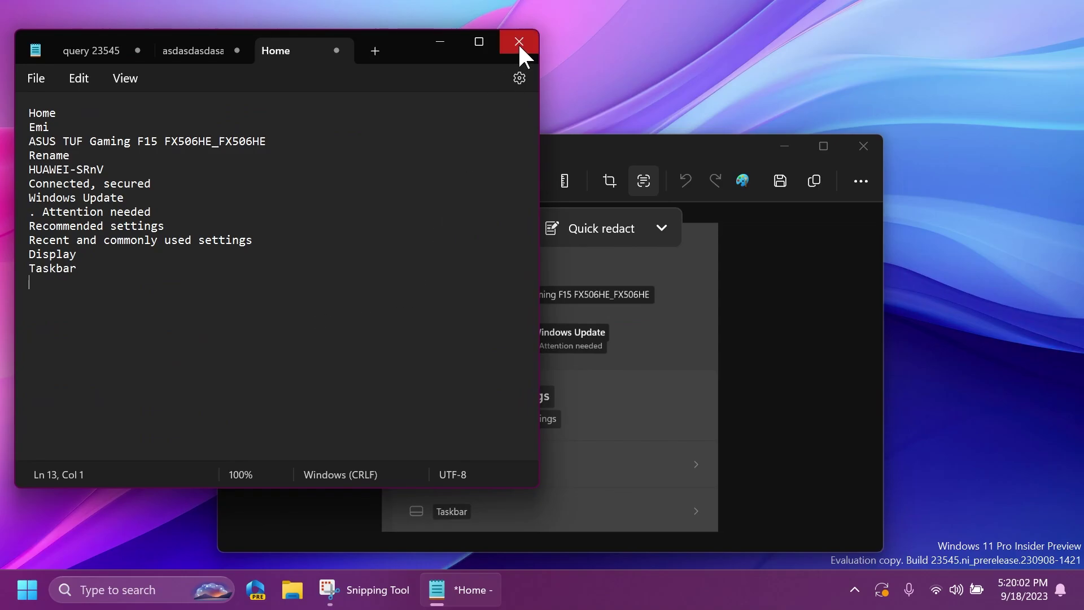
left_click(519, 42)
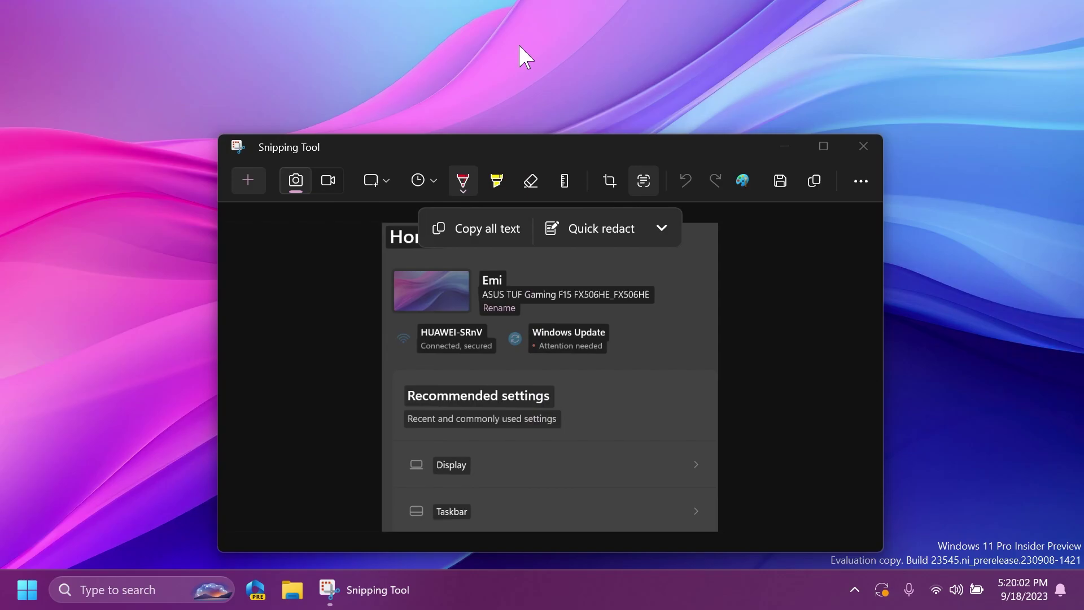
Step: Close the Snipping Tool window, leaving only the empty Windows 11 desktop
left_click(853, 144)
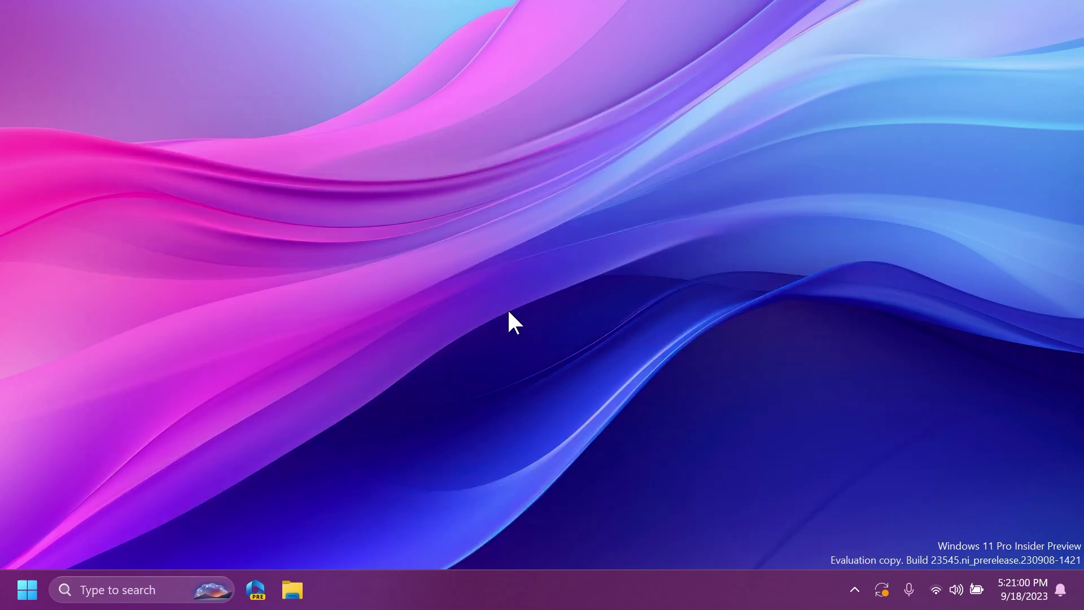
Step: Launch Photos from a Start search for 'photos' and scroll the gallery toward June 15
key("super")
type("photos")
key("Return")
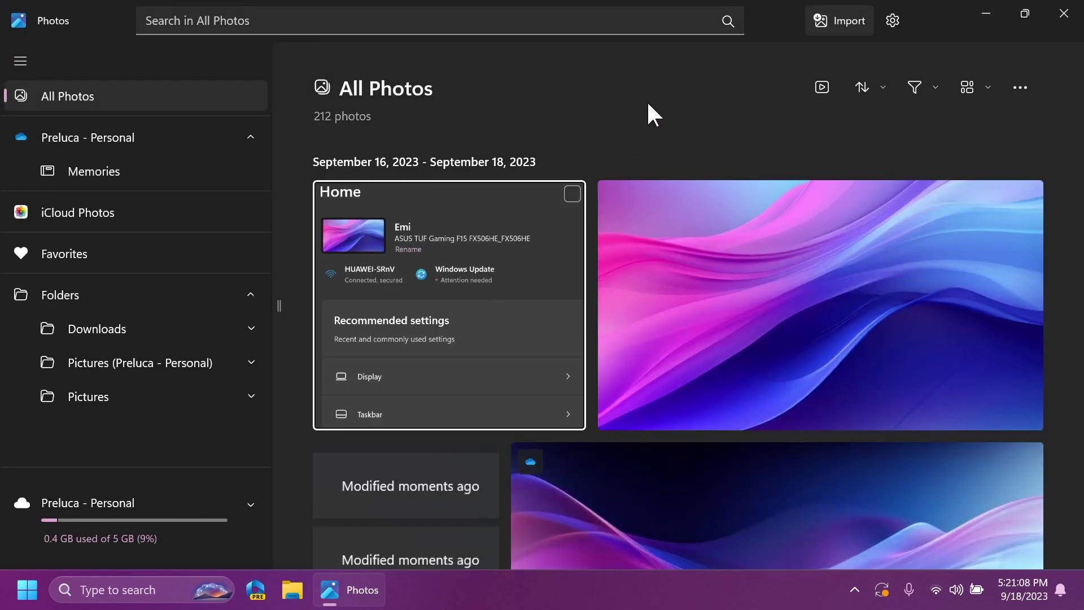
scroll(645, 348, "down", 10)
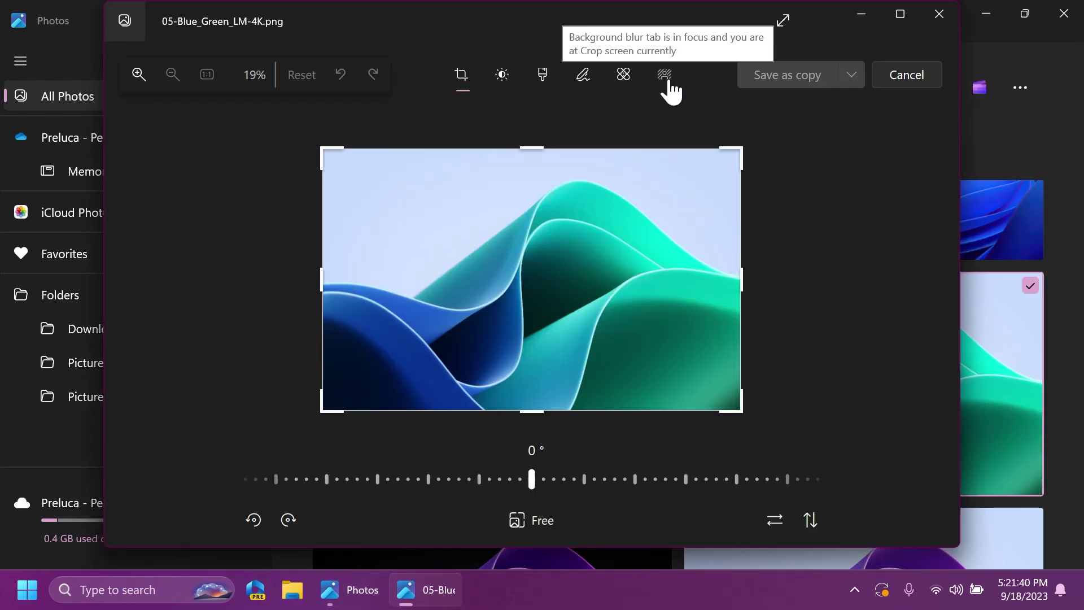
Step: Apply Background blur at intensity 50 and turn the Selection brush tool on
left_click(665, 76)
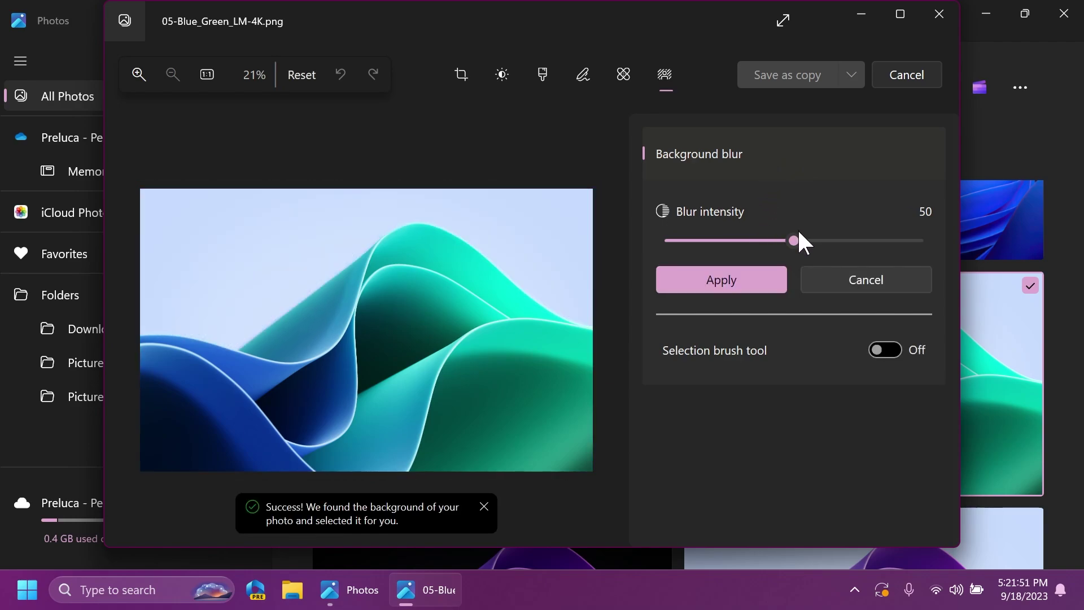
left_click(889, 254)
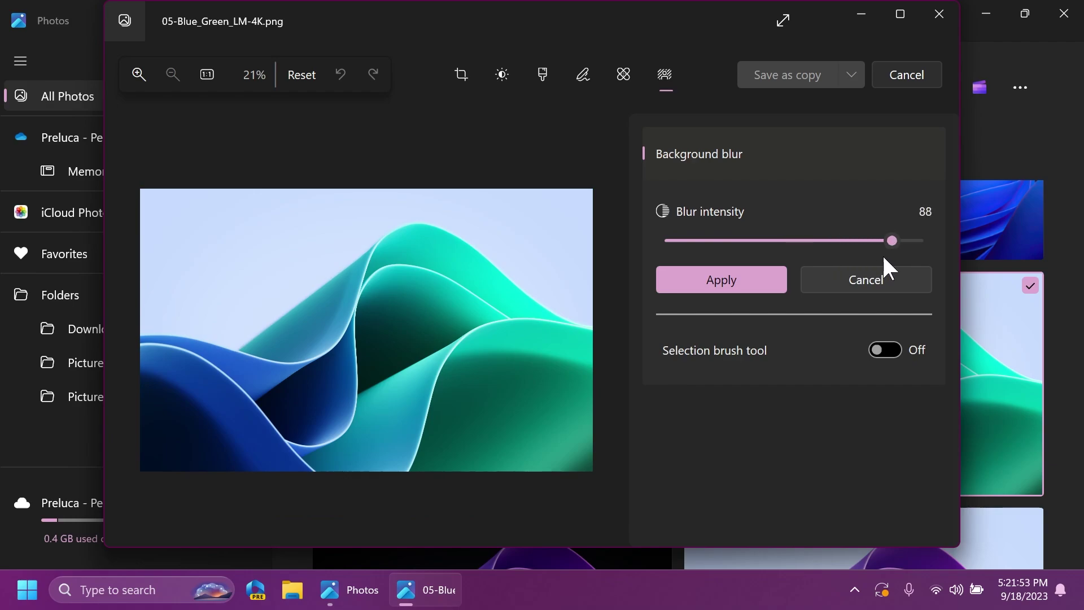
left_click_drag(882, 253, 796, 251)
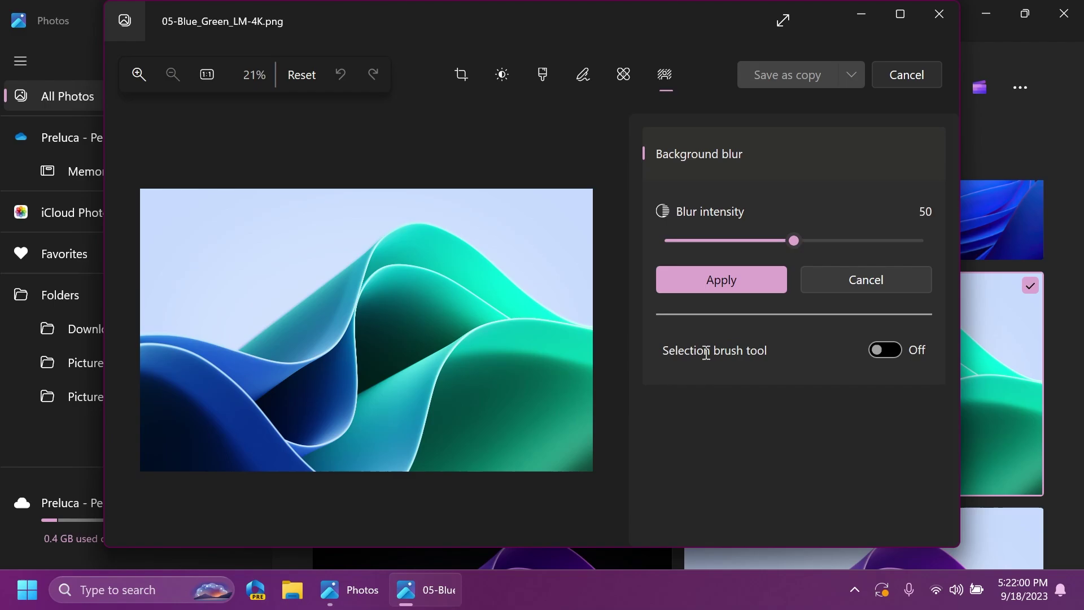
left_click(879, 352)
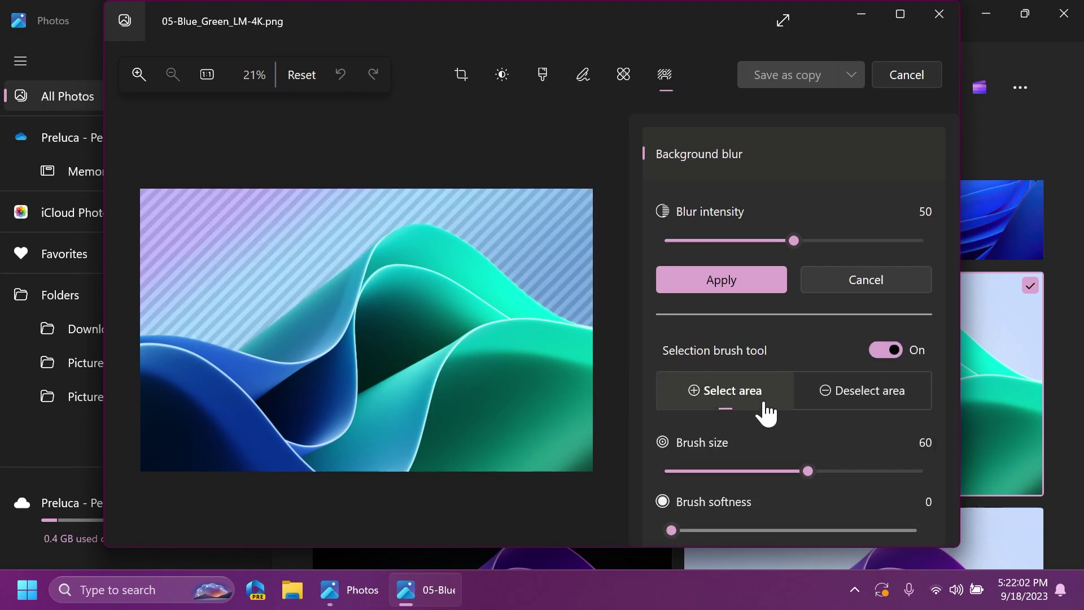
scroll(765, 398, "down", 1)
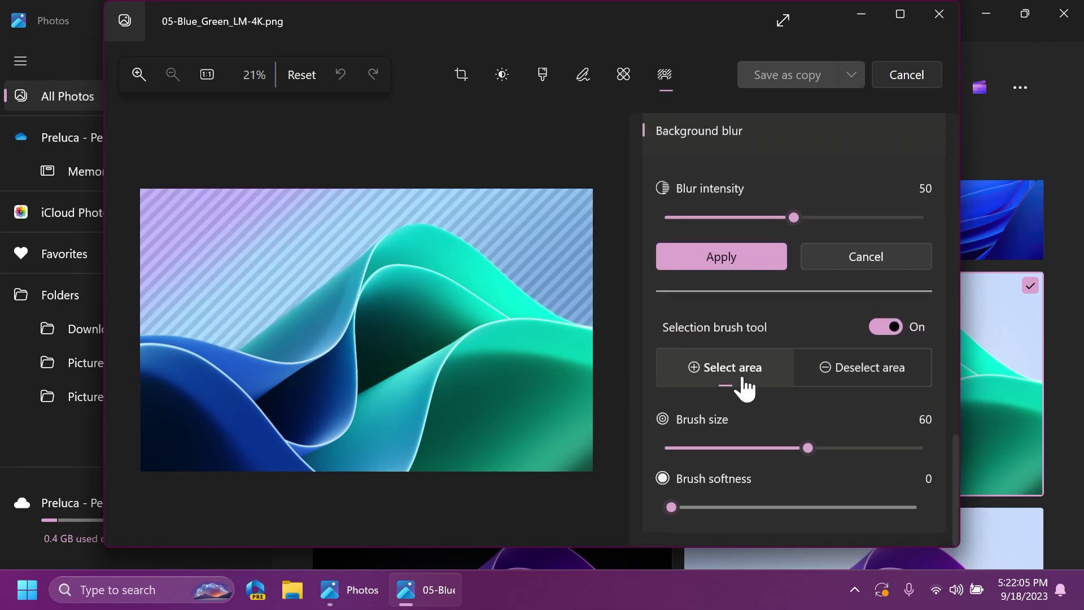
scroll(714, 480, "up", 1)
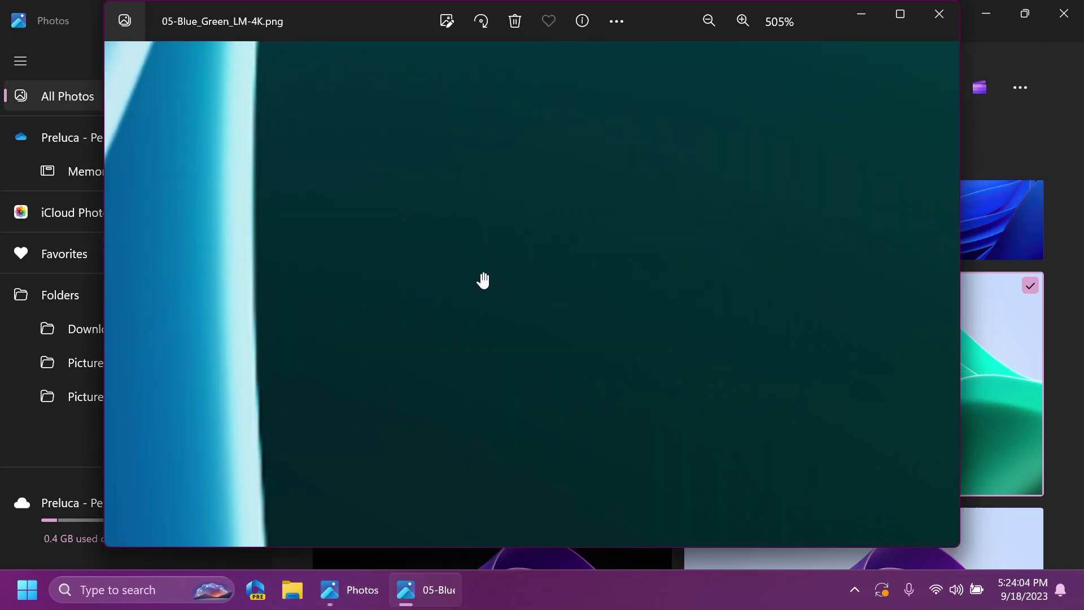
Step: Pan the 505% zoomed wallpaper across its blue curves and teal areas, then close the viewer
left_click_drag(484, 280, 710, 268)
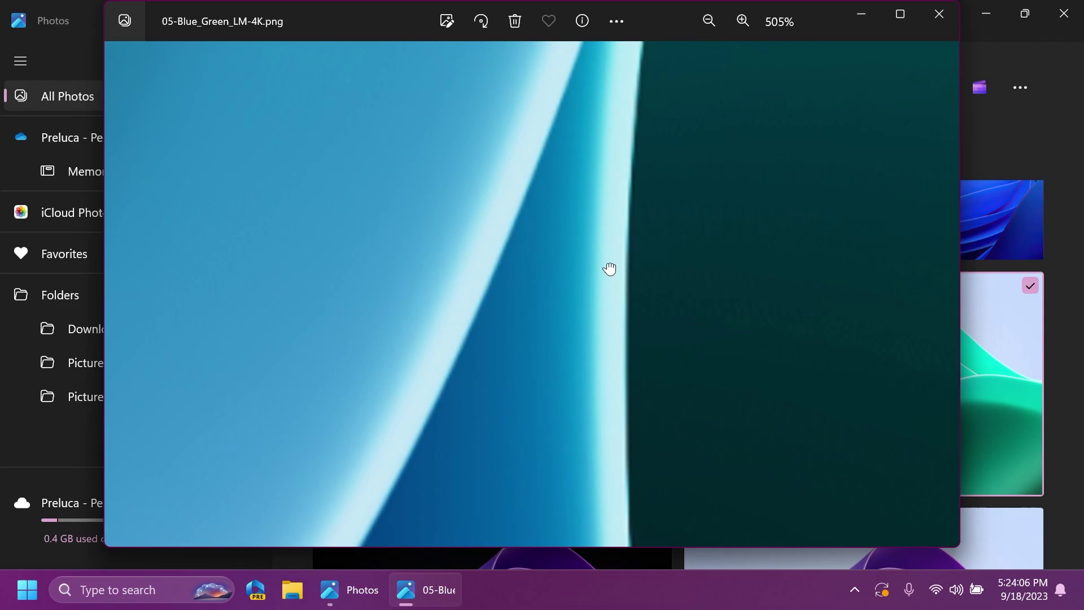
left_click_drag(610, 269, 602, 402)
left_click_drag(651, 179, 495, 468)
left_click_drag(634, 102, 479, 508)
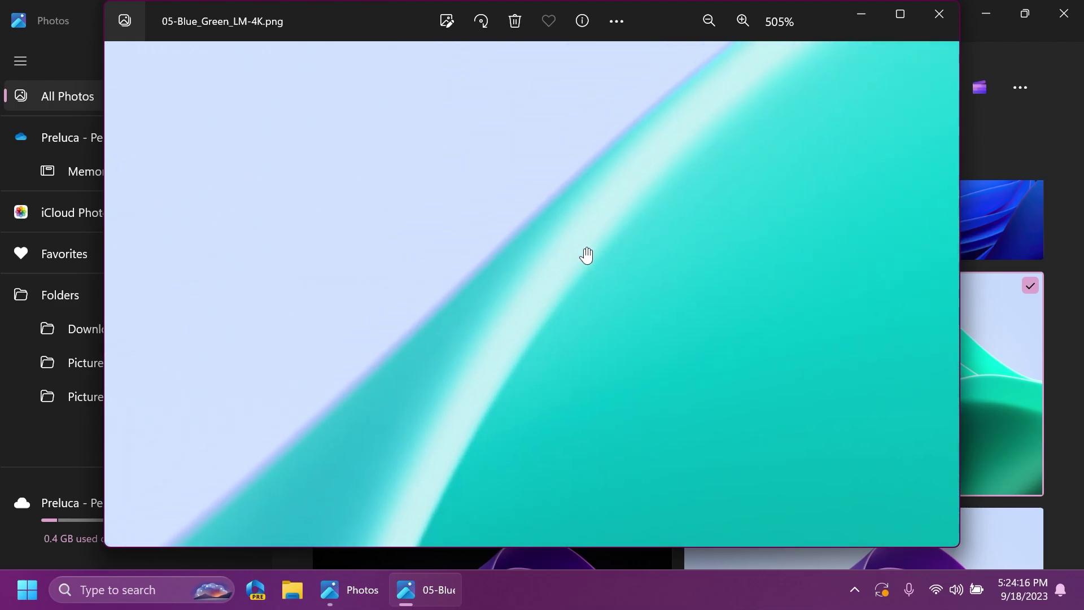
key("Escape")
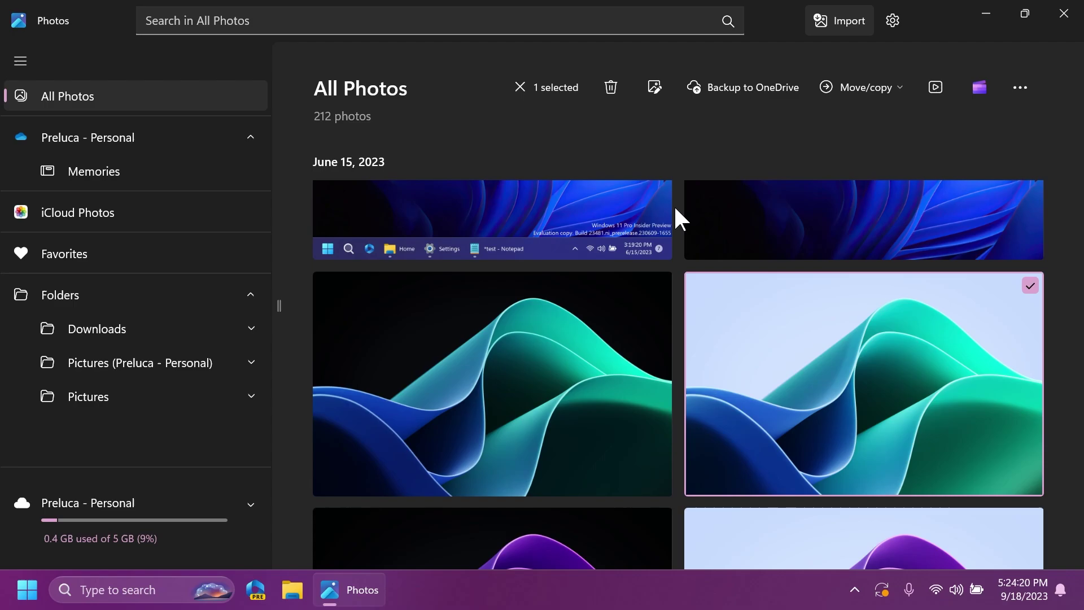